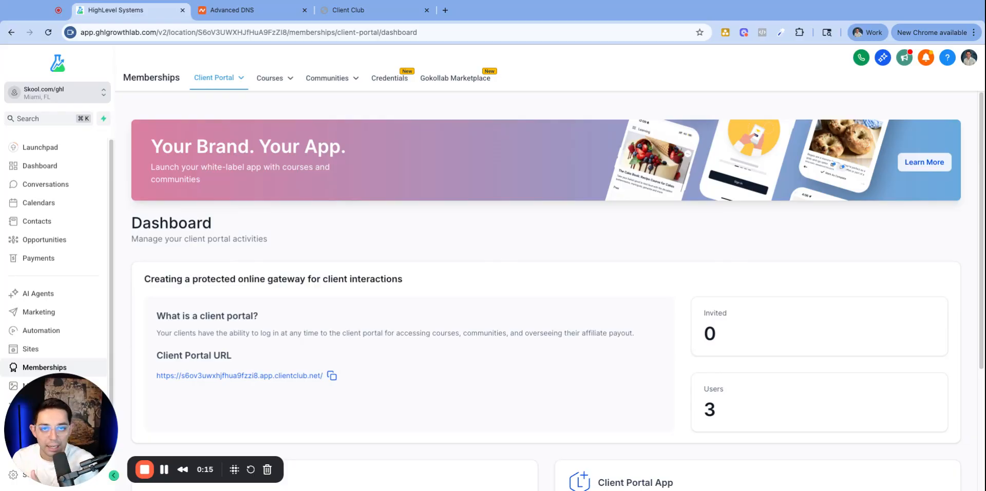
Step: Examine the Client Portal URL on the memberships dashboard and the default portal login page
scroll(420, 296, down, 2)
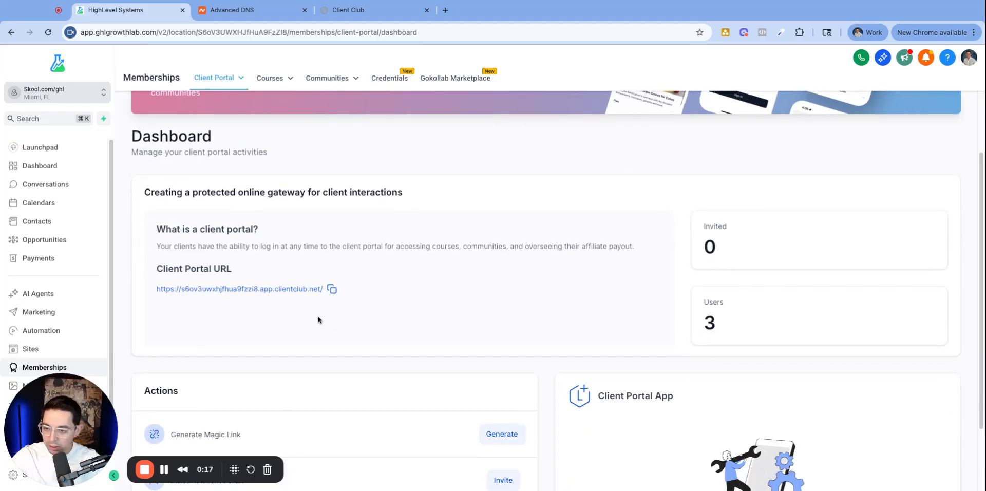
drag(142, 290, 264, 289)
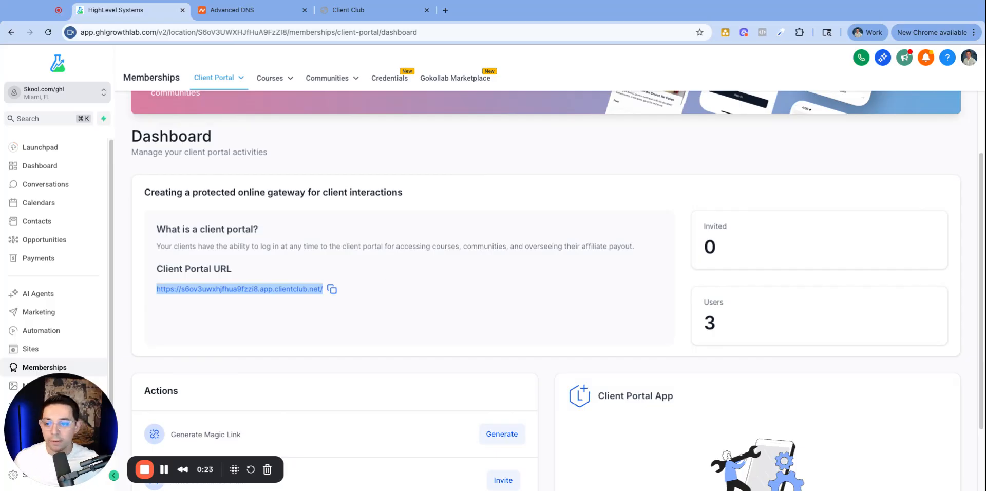
click(188, 322)
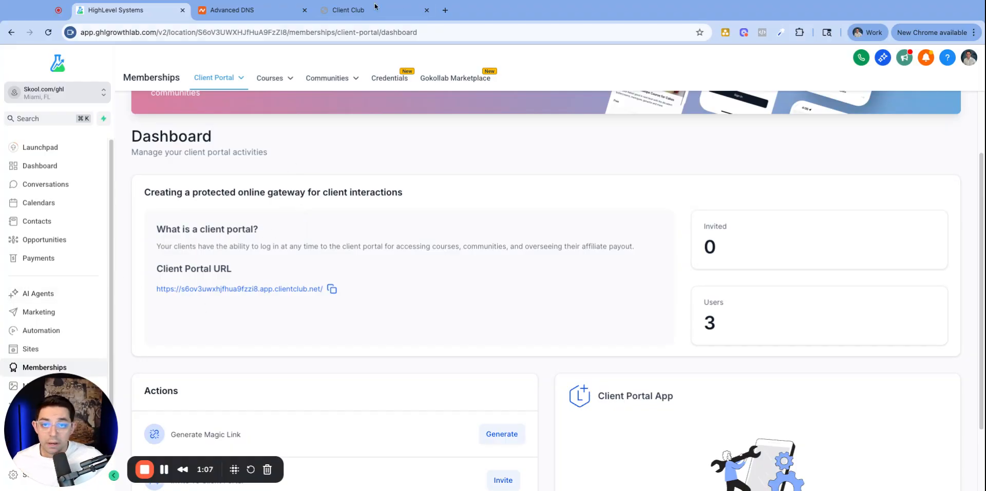
click(163, 293)
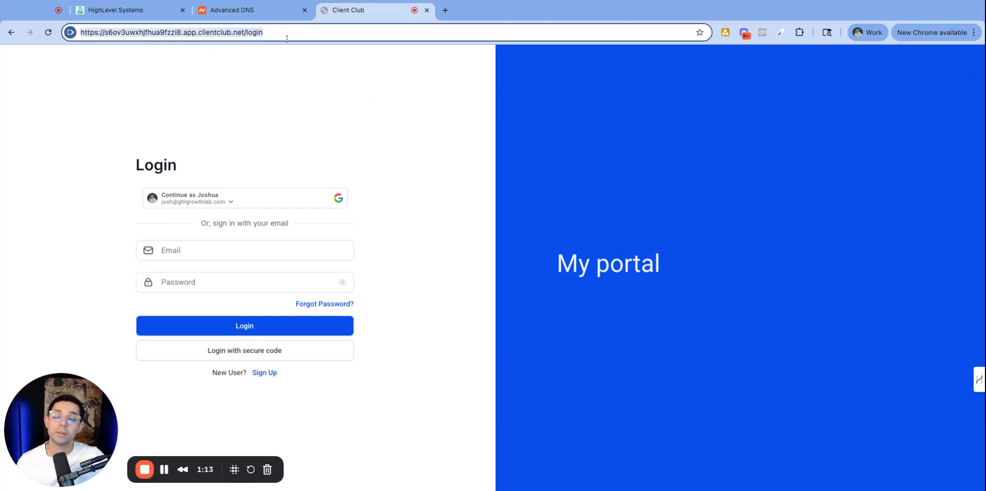
click(155, 11)
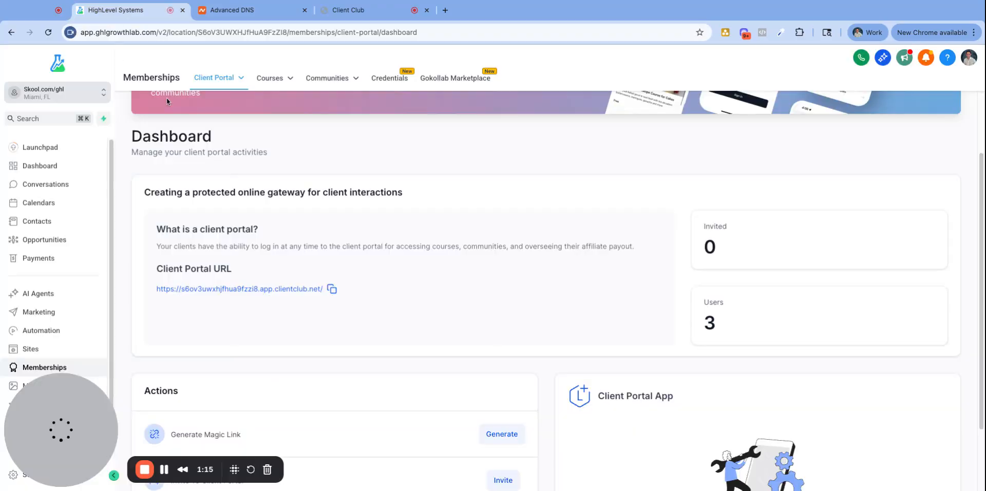
scroll(203, 298, up, 3)
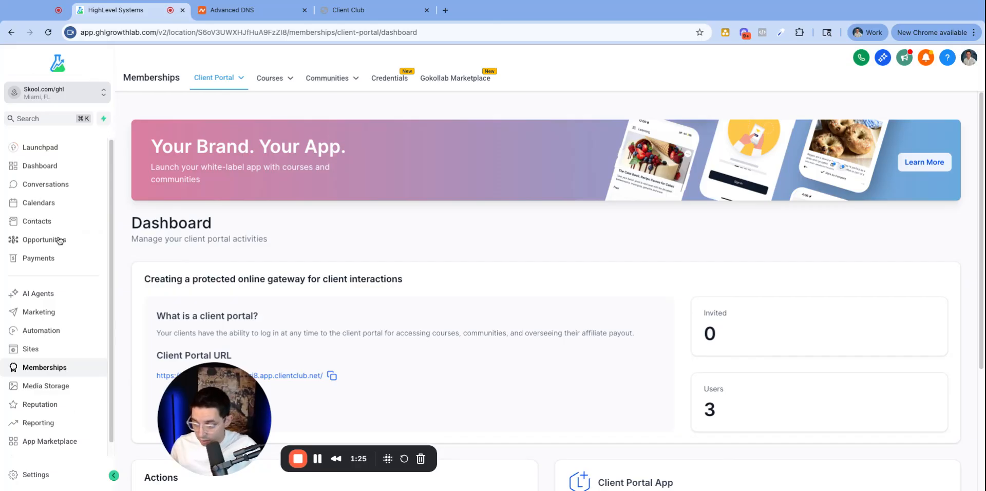
Step: Open the Domain Setup page in the client portal settings
scroll(64, 283, down, 1)
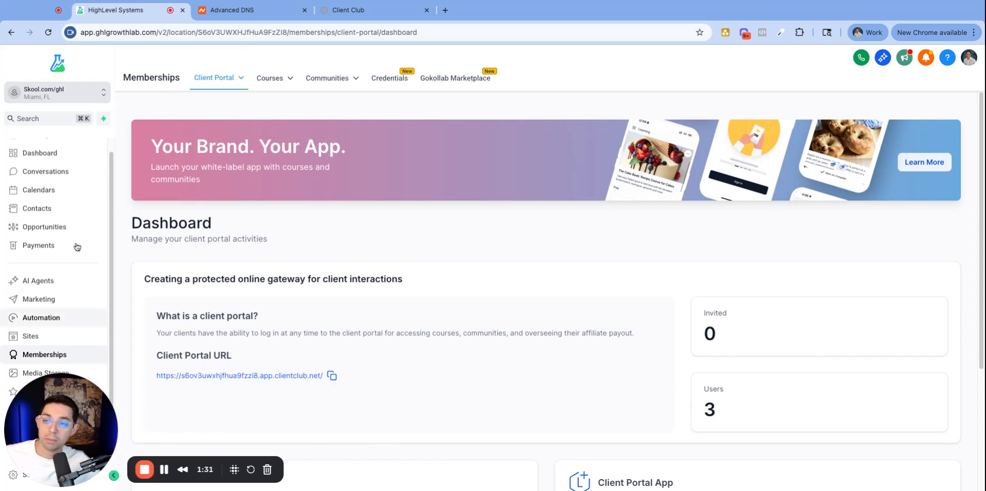
mouse_move(212, 88)
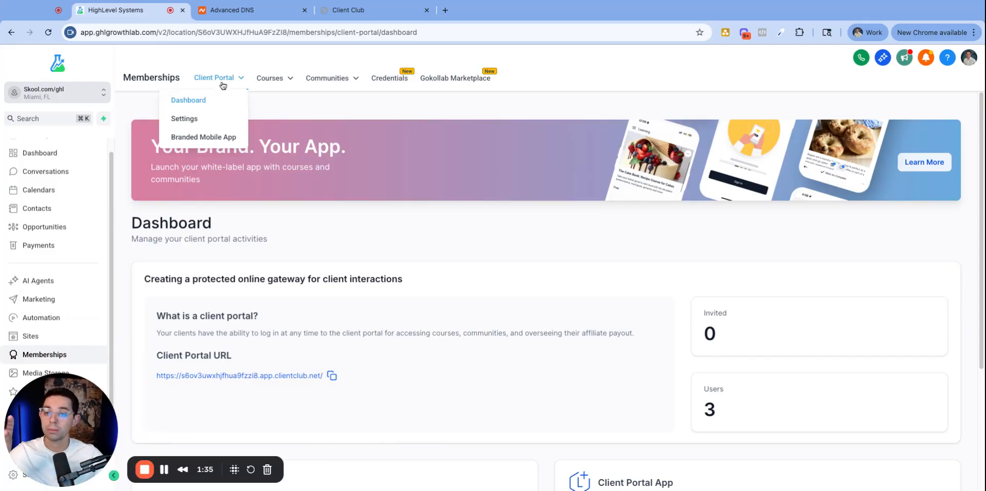
click(191, 120)
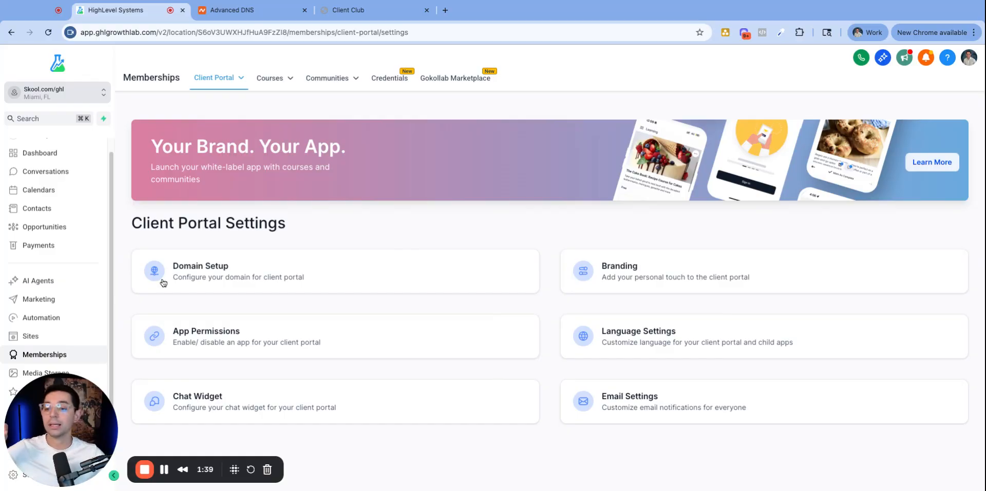
click(196, 276)
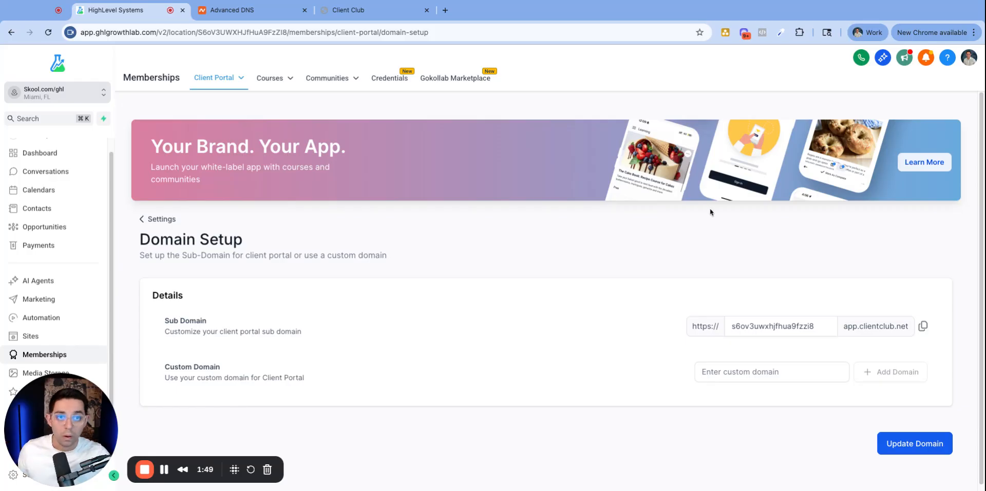
Step: Compare the portal's current subdomain setting with the address of the portal login page
click(752, 329)
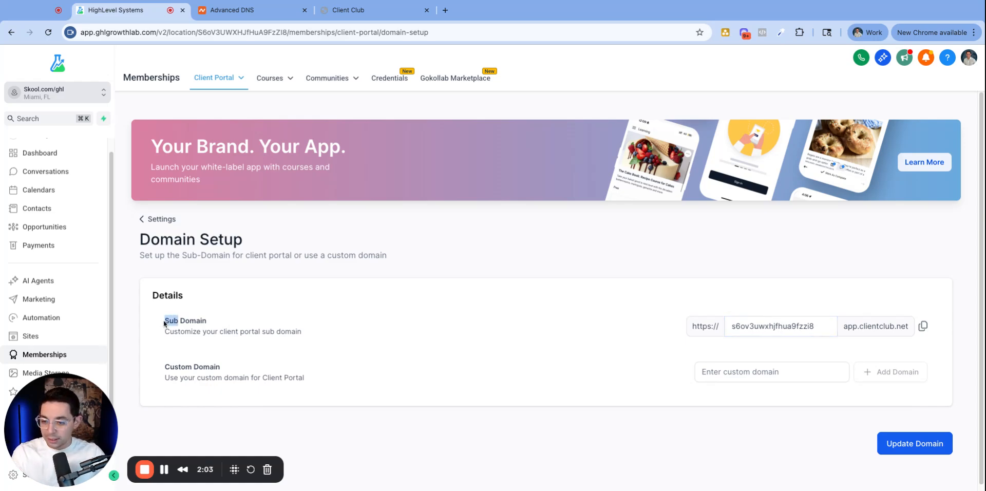
drag(163, 321, 298, 333)
click(749, 320)
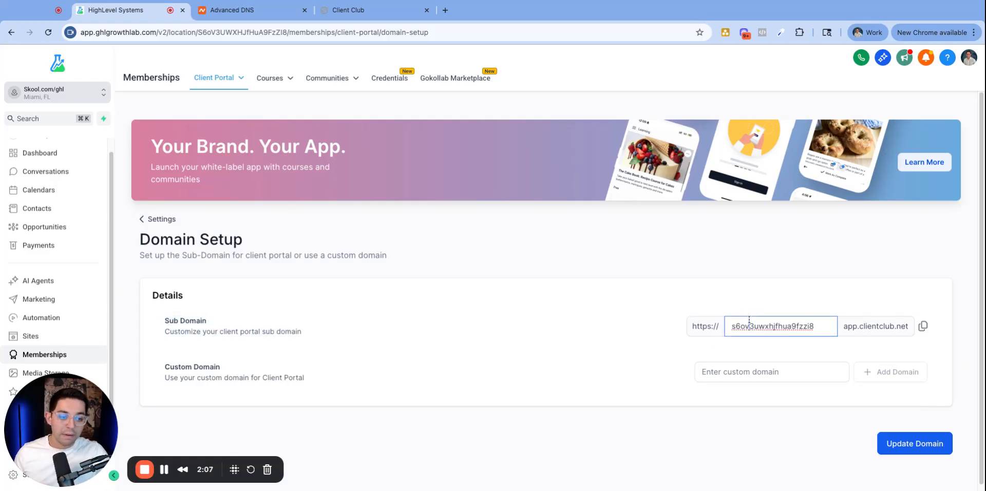
double_click(749, 320)
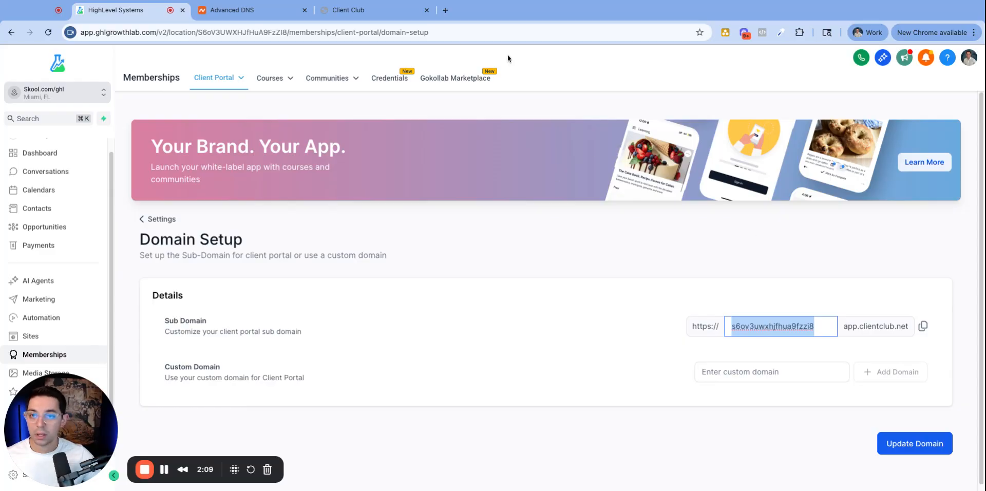
click(353, 16)
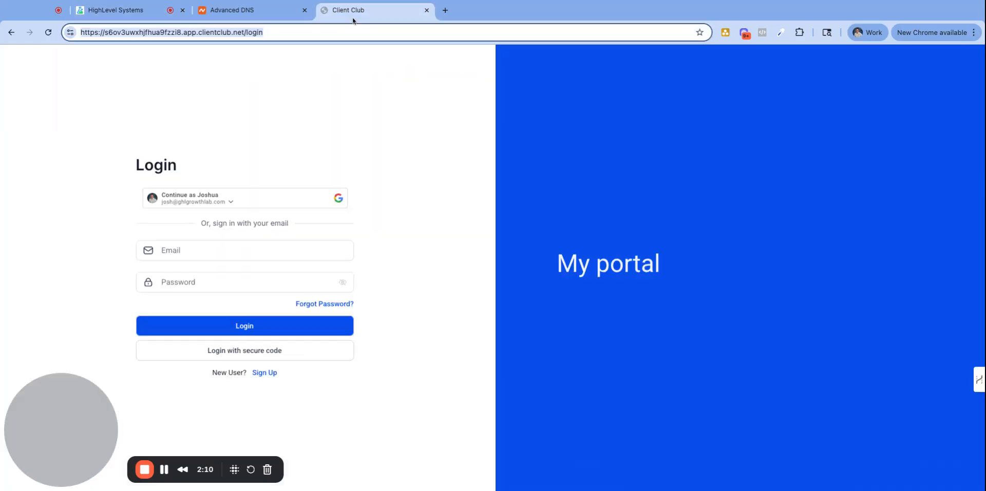
click(138, 13)
Step: Replace the client portal subdomain with ghlstarterkit and save the domain settings
click(786, 326)
double_click(787, 326)
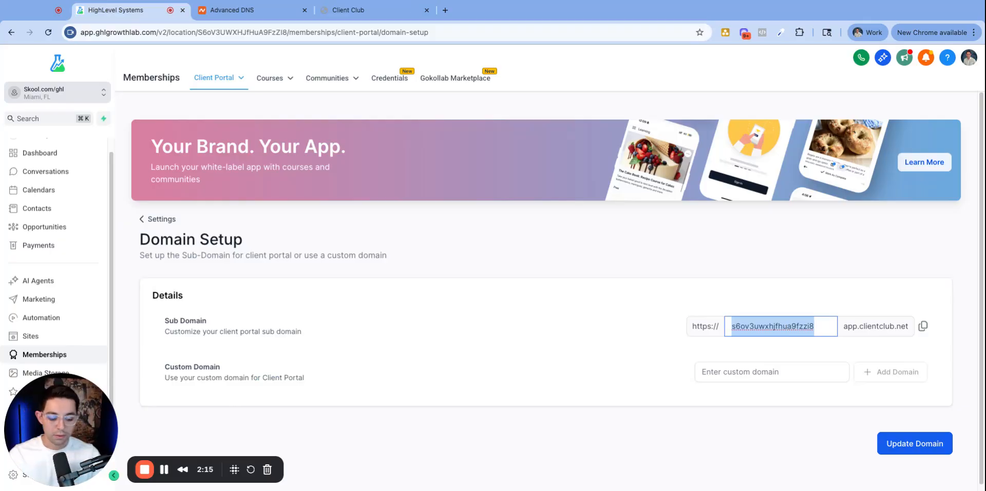
key(BackSpace)
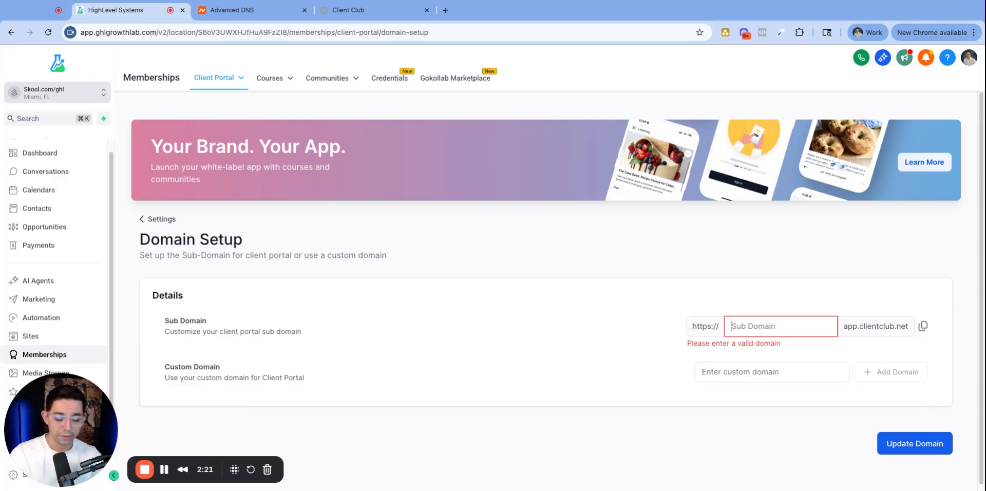
text(ghl)
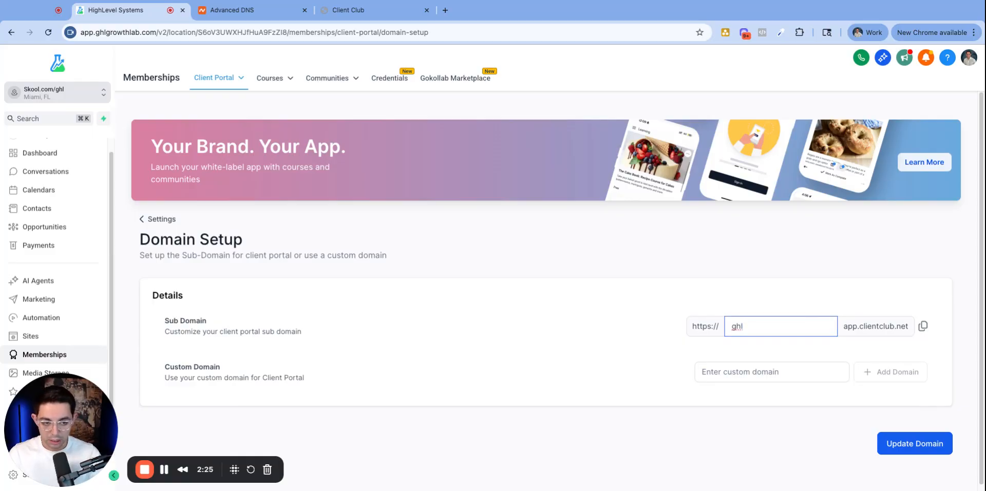
text(starterkit)
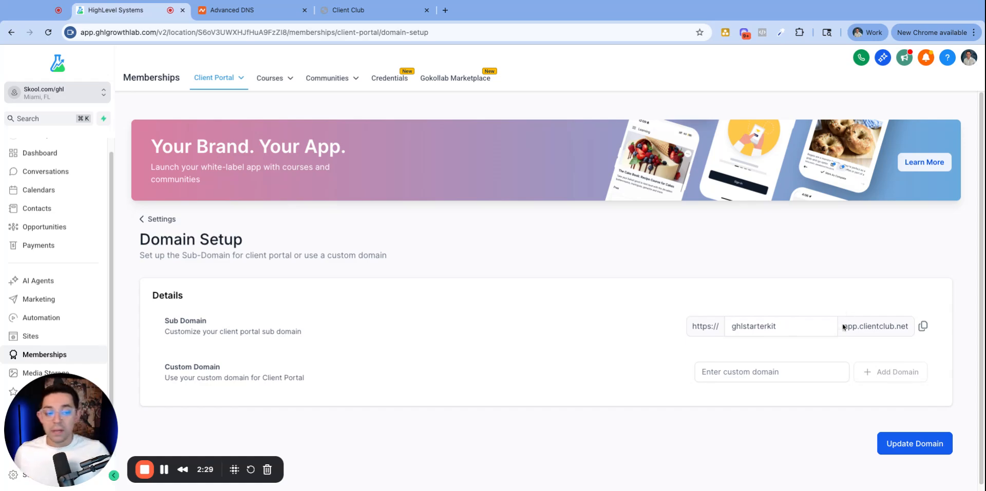
click(915, 448)
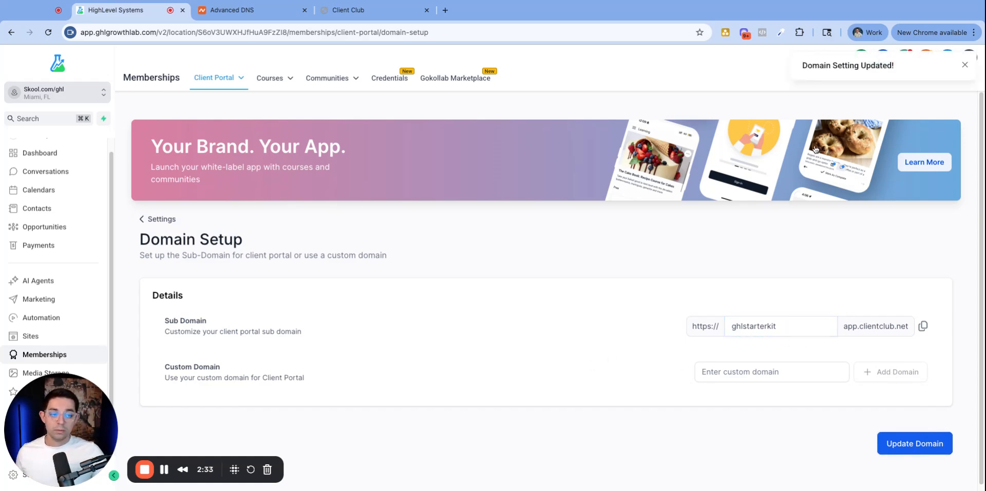
Step: Check the updated Client Portal URL on the dashboard and return to Domain Setup
mouse_move(211, 85)
click(203, 100)
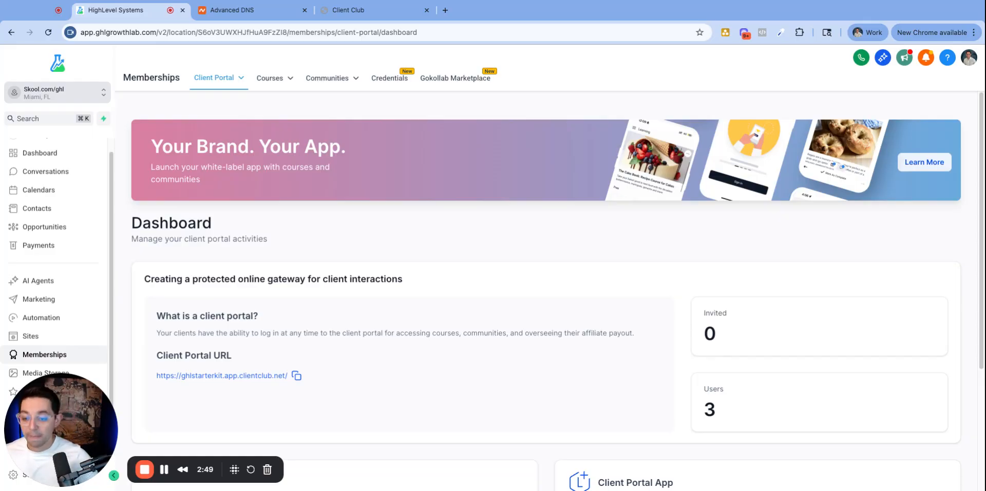
click(216, 77)
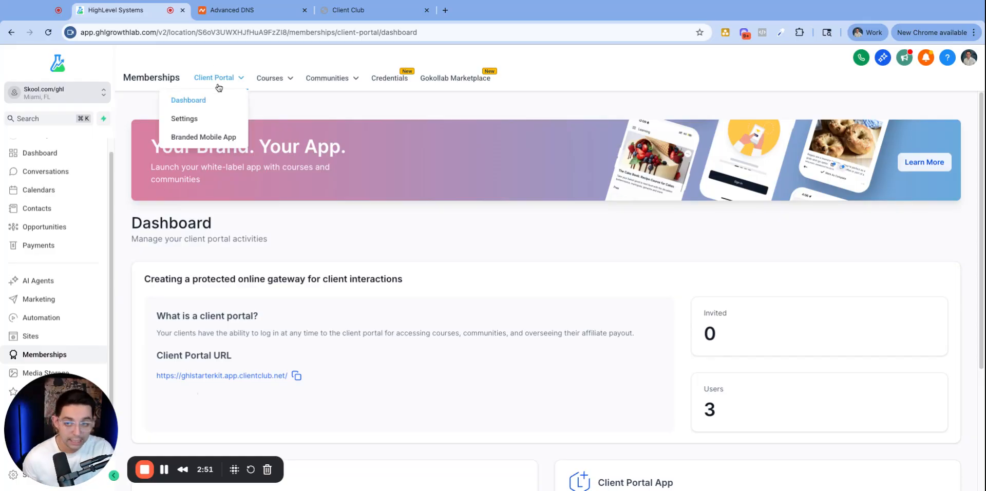
click(194, 120)
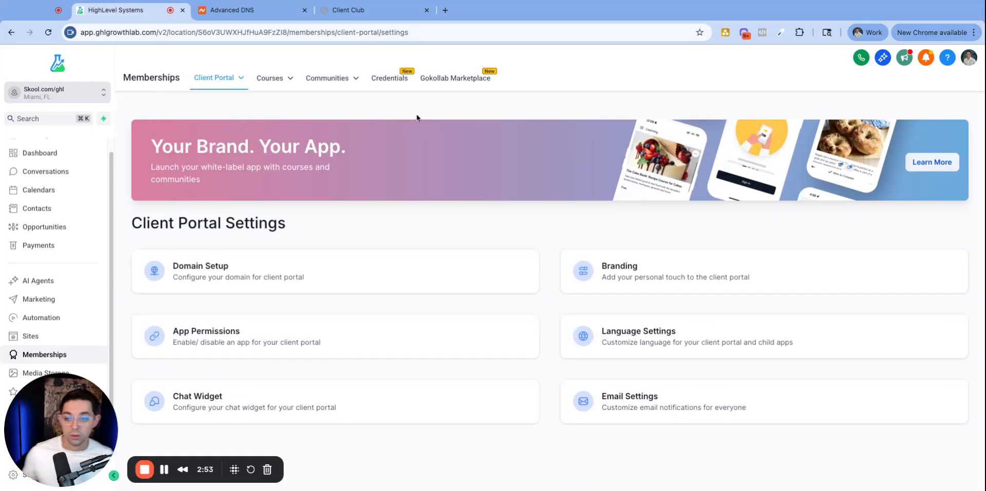
click(197, 279)
click(809, 372)
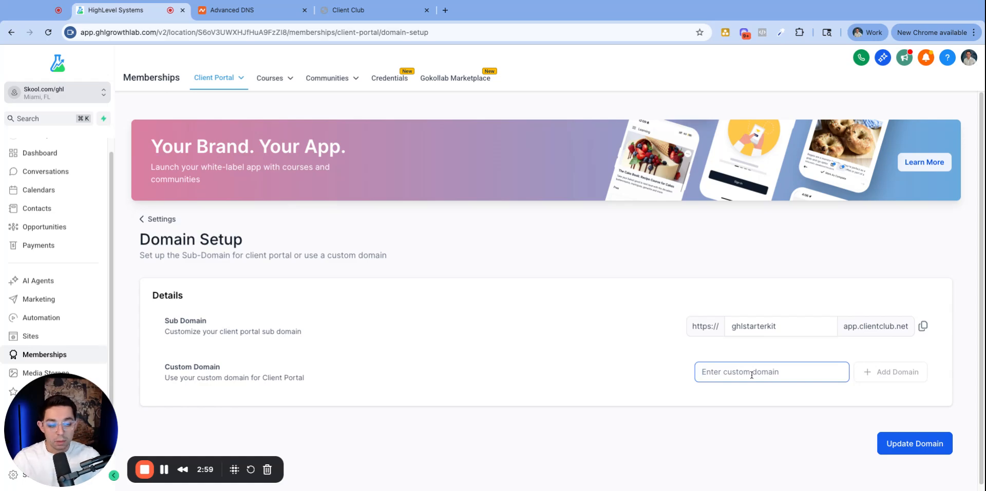
text(portal.)
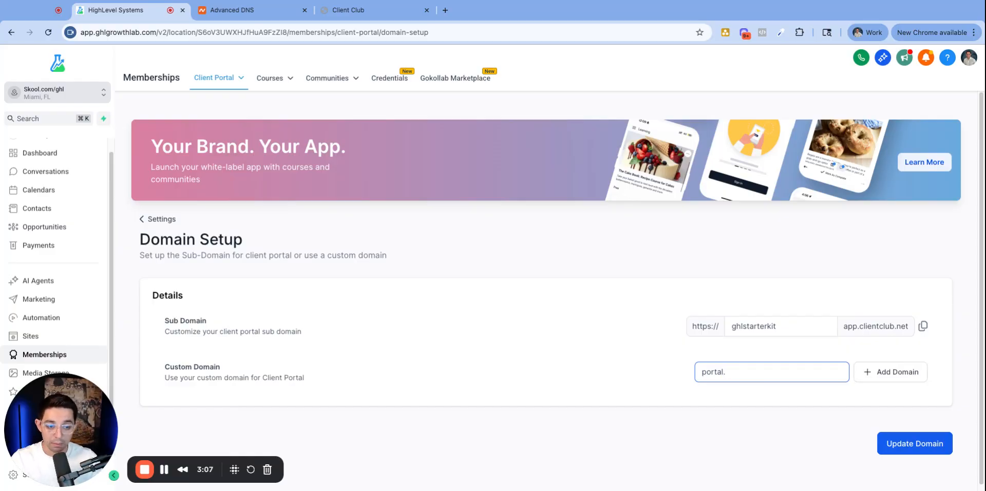
key(BackSpace)
key(BackSpace)
key(BackSpace)
key(BackSpace)
key(BackSpace)
key(BackSpace)
key(BackSpace)
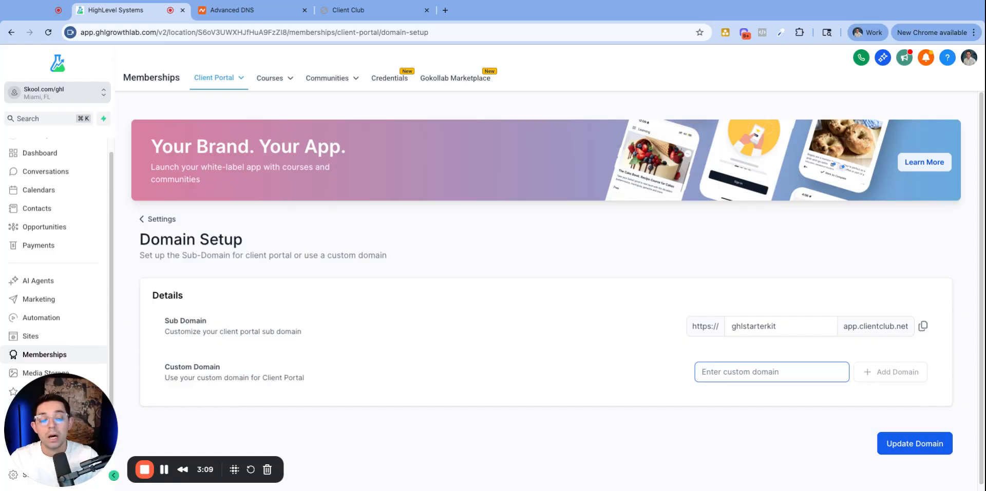
Step: Enter members.ghlstarterkit.com as the client portal's custom domain
text(ghlstarterkit.com)
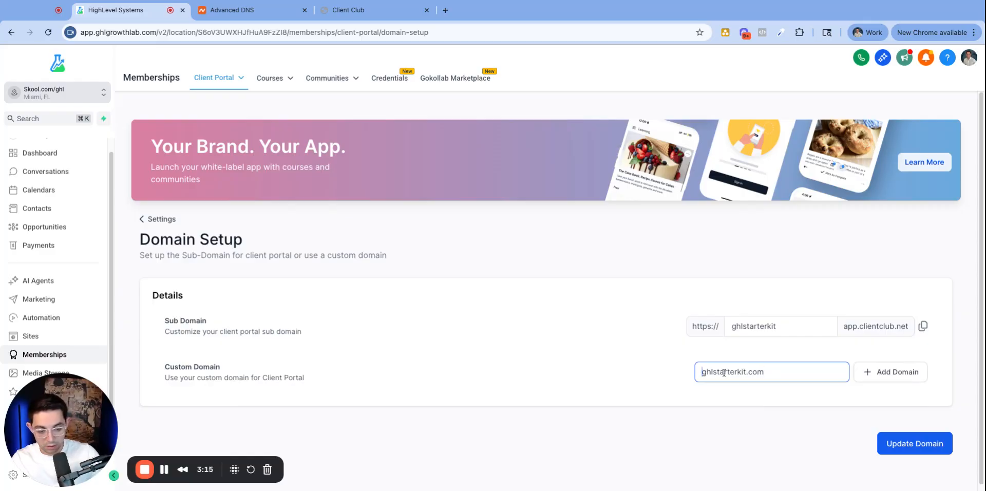
text(members)
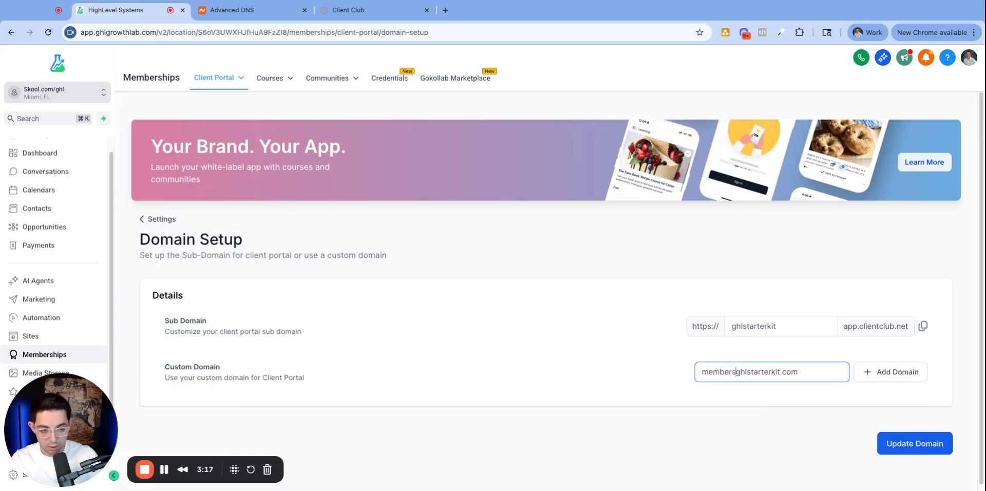
text(.)
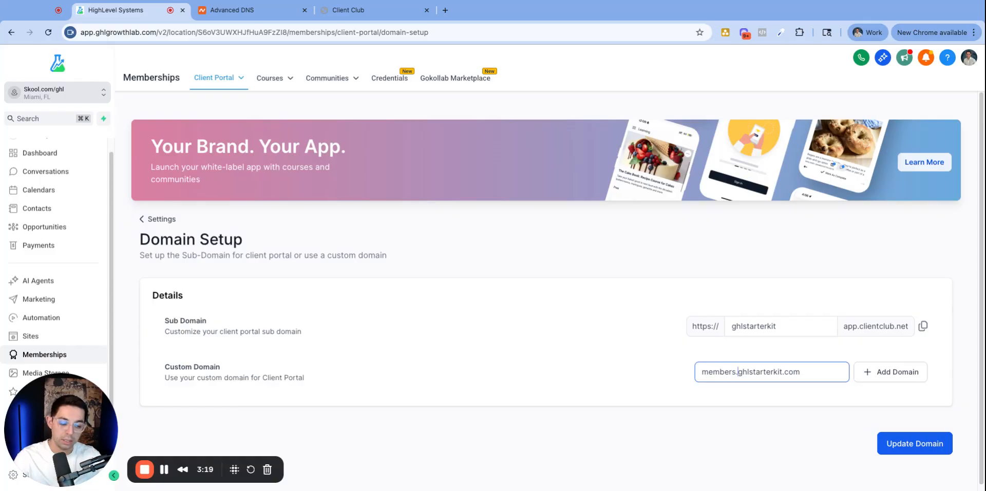
drag(804, 375, 738, 374)
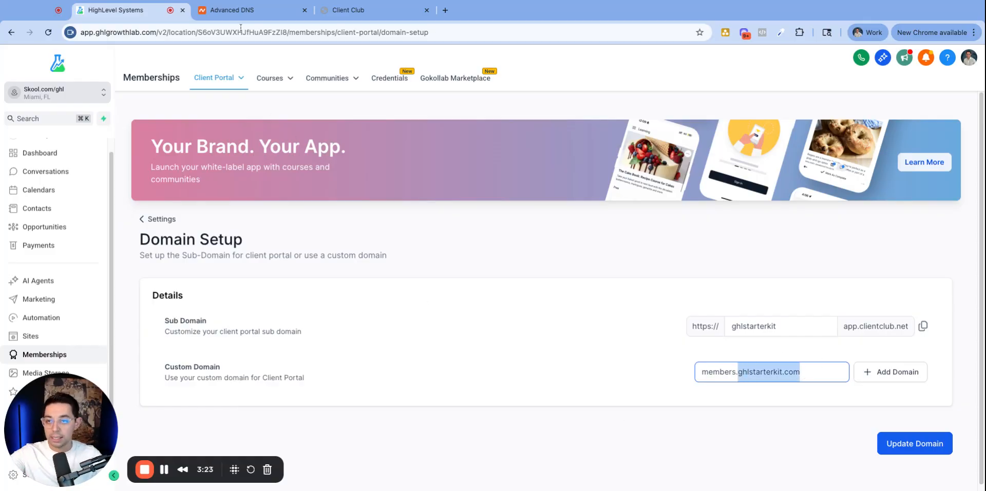
Step: Switch to Namecheap and examine the Advanced DNS host records of ghlstarterkit.com
click(234, 9)
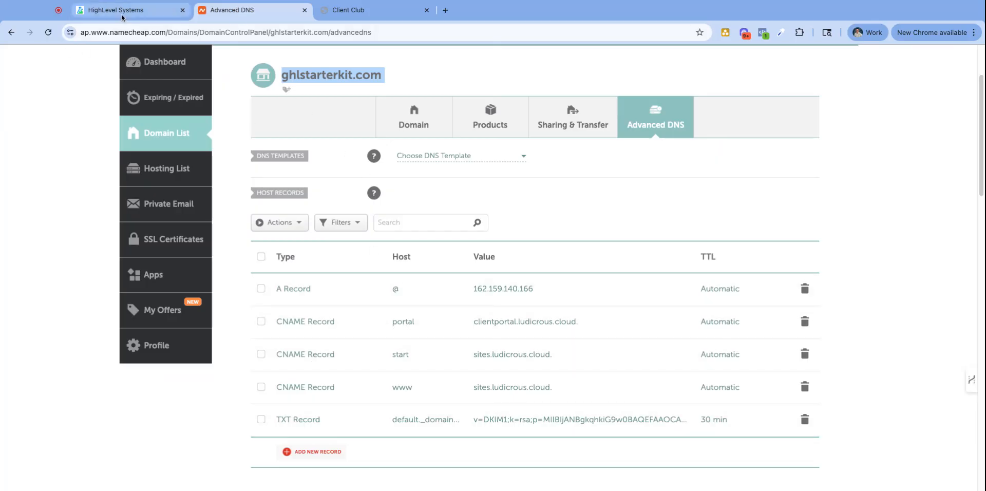
scroll(373, 202, up, 3)
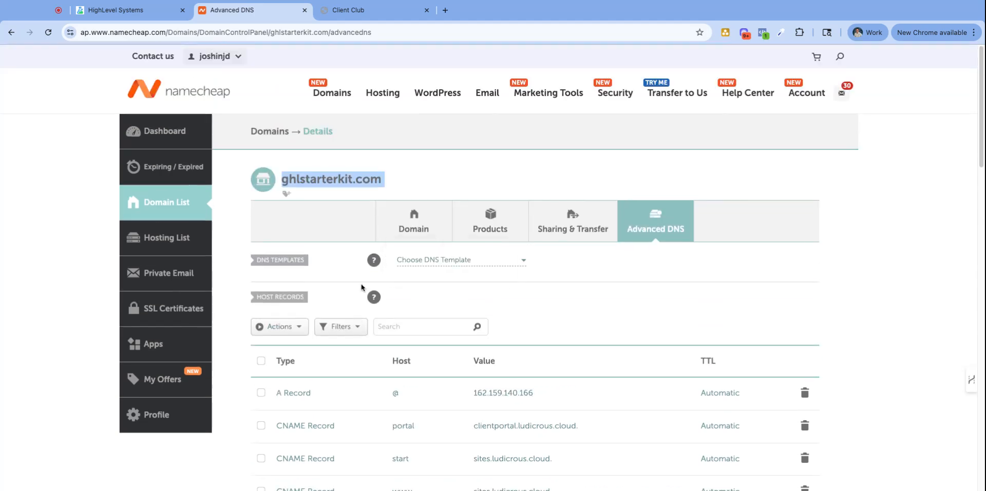
scroll(396, 293, down, 3)
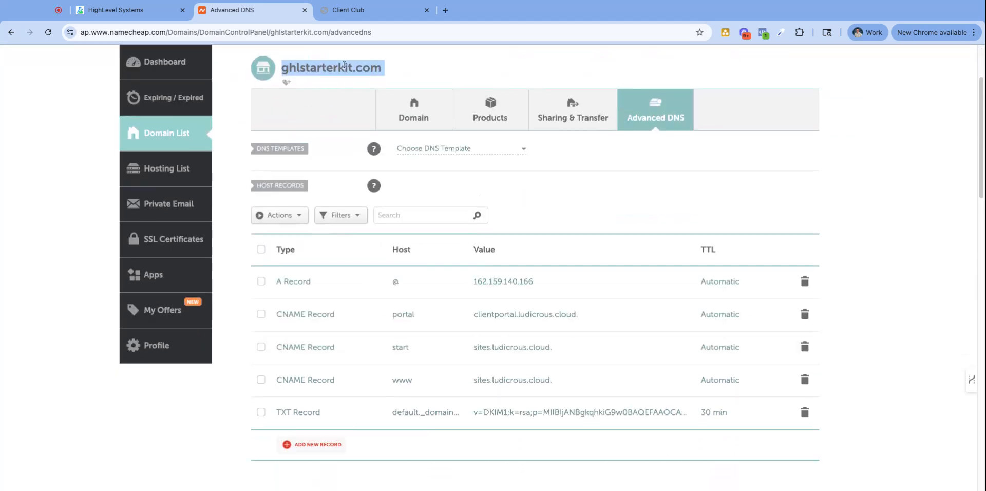
click(533, 73)
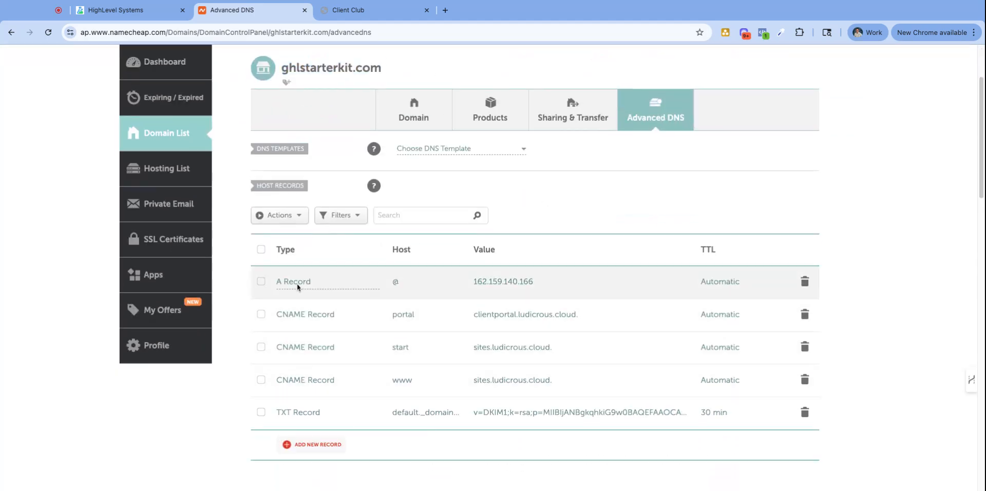
click(324, 446)
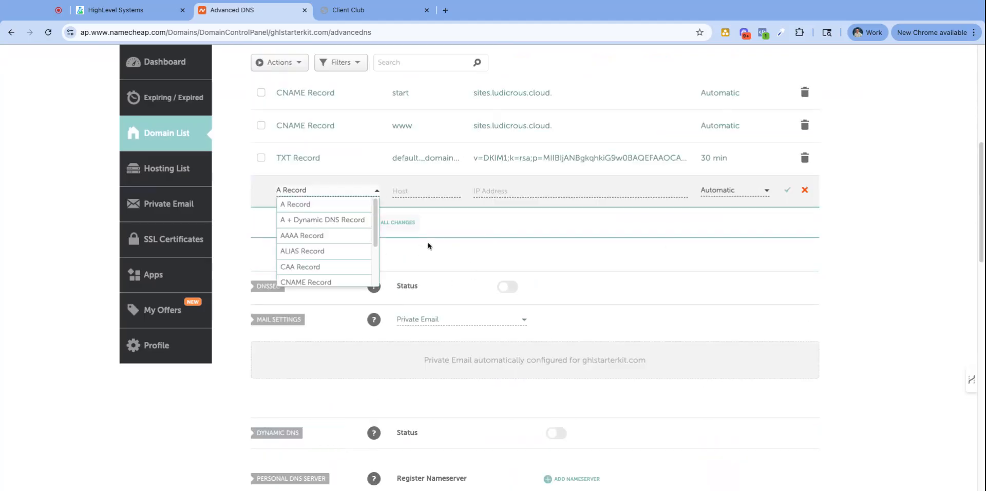
click(946, 216)
click(804, 190)
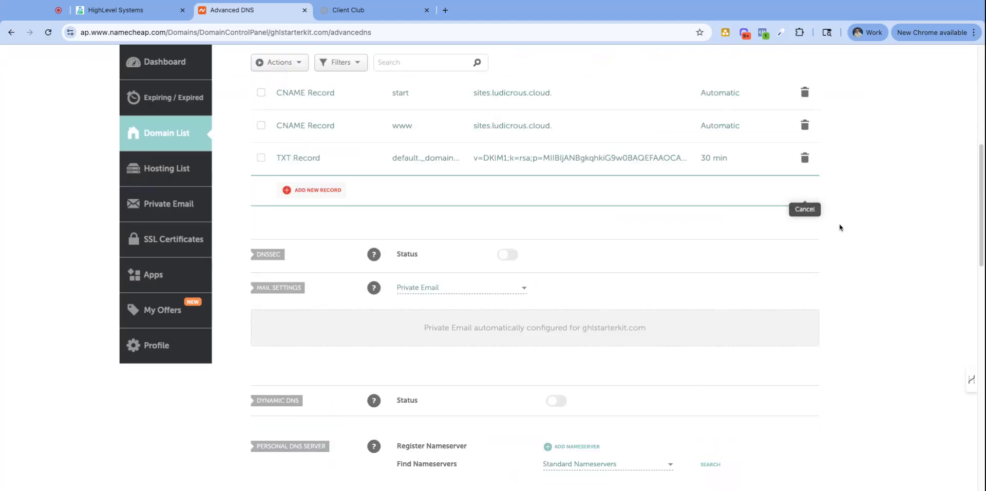
Step: Switch back to HighLevel's Domain Setup page and return to the custom domain entry
scroll(843, 261, up, 3)
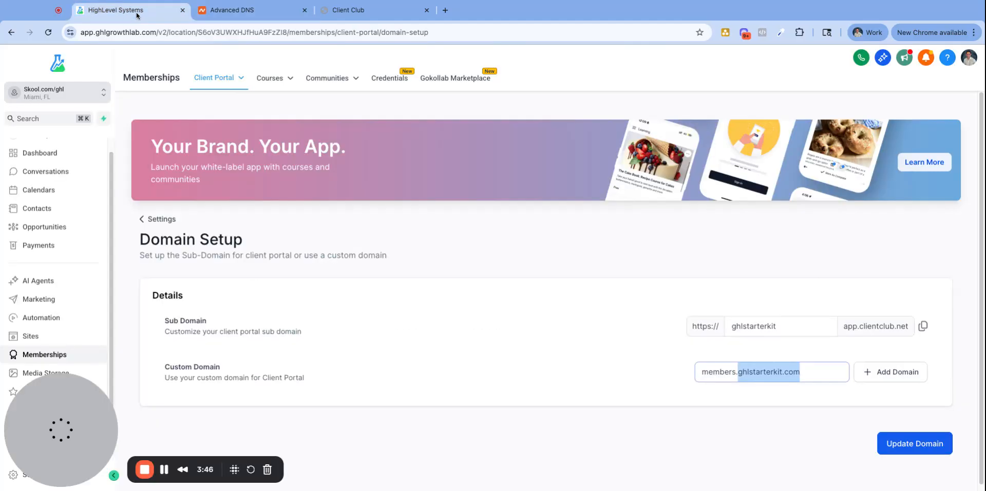
click(110, 10)
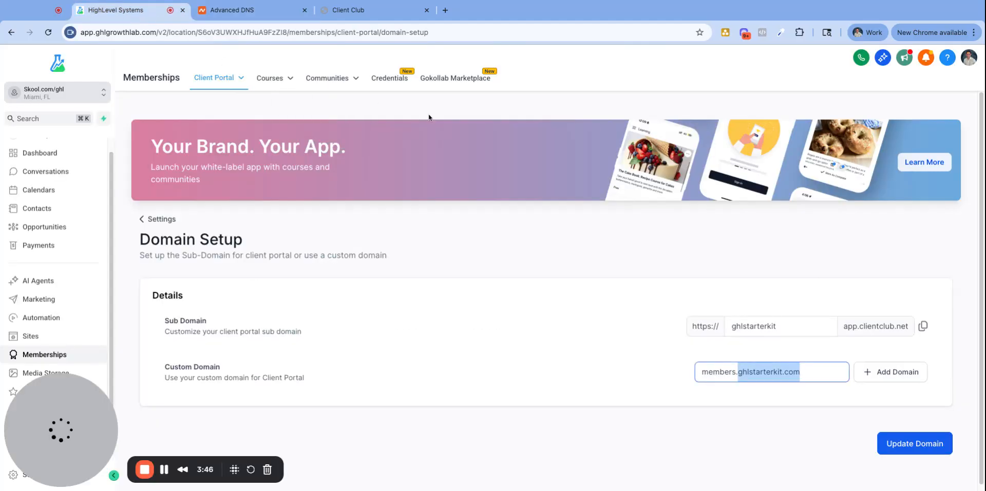
triple_click(769, 376)
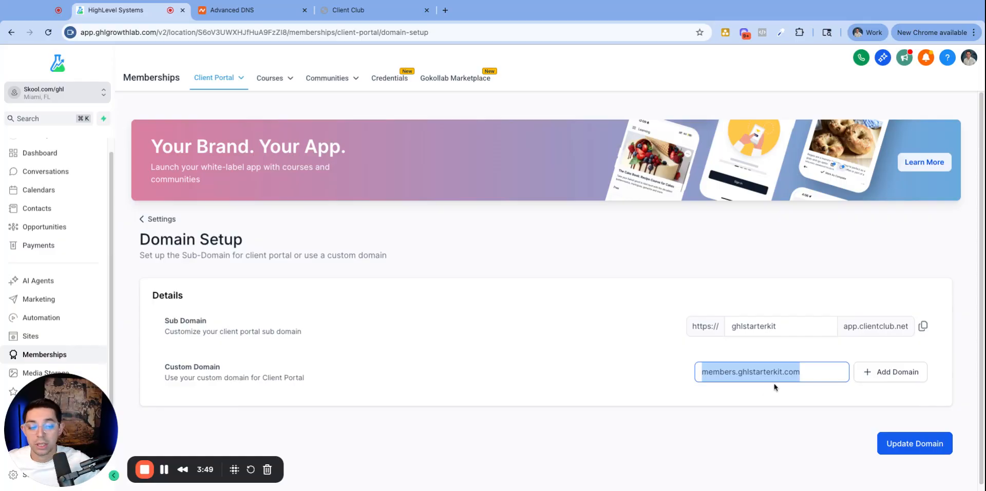
click(711, 367)
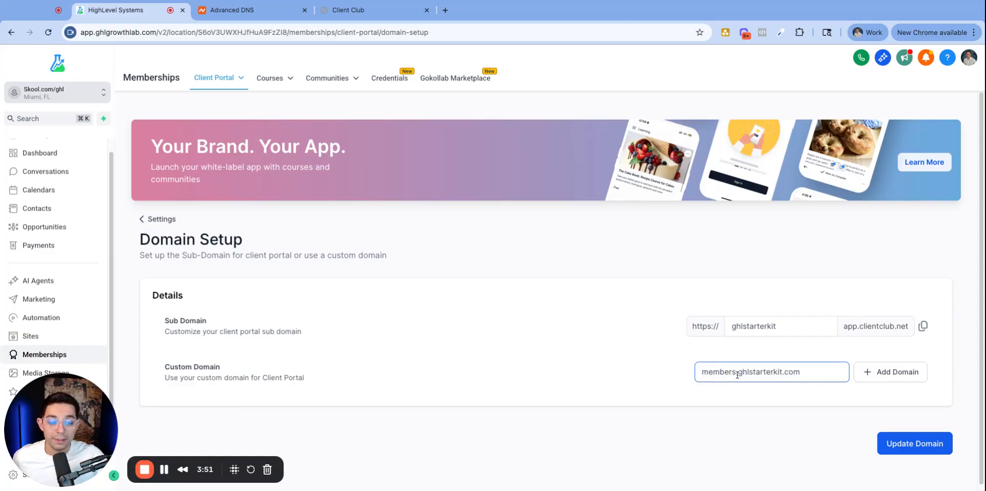
Step: Replace the members prefix of the custom domain with placeholder underscores, then clear the prefix
drag(737, 375, 679, 377)
key(BackSpace)
text(__)
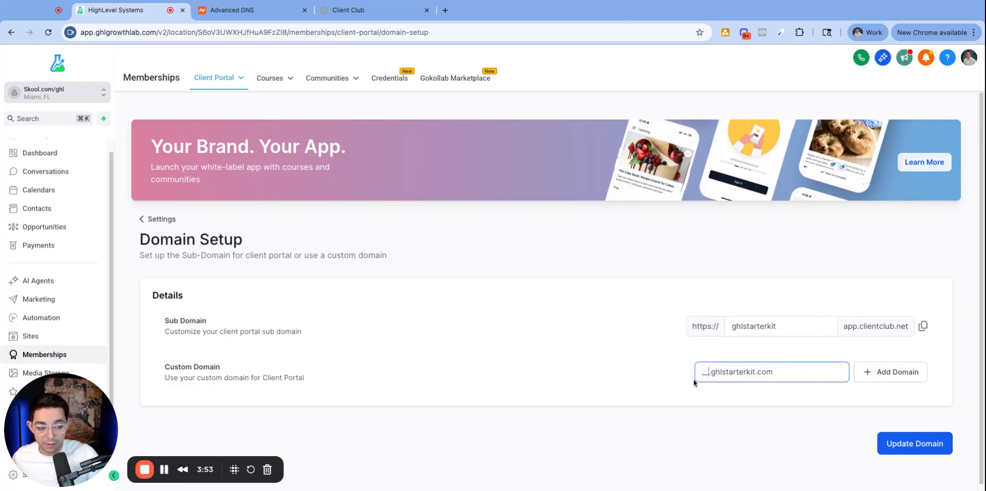
text(_____)
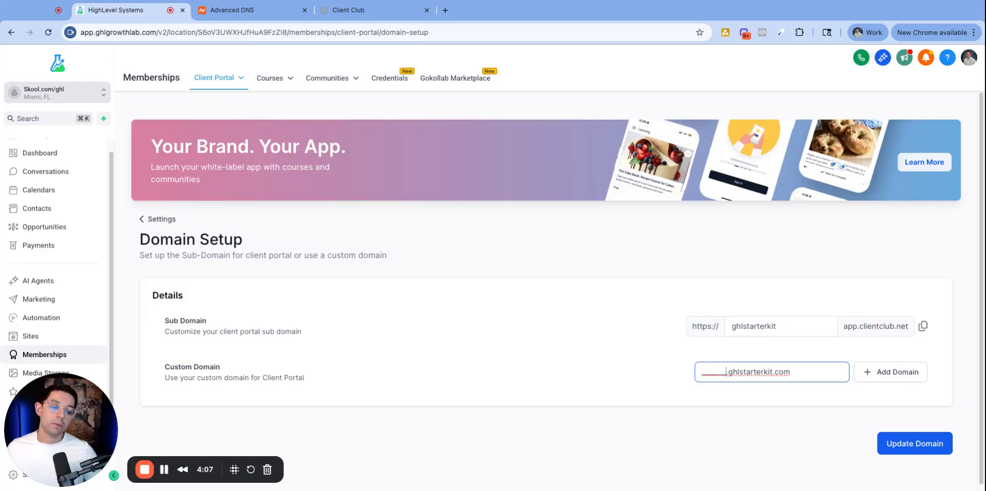
key(BackSpace)
key(BackSpace)
key(BackSpace)
key(BackSpace)
key(BackSpace)
key(BackSpace)
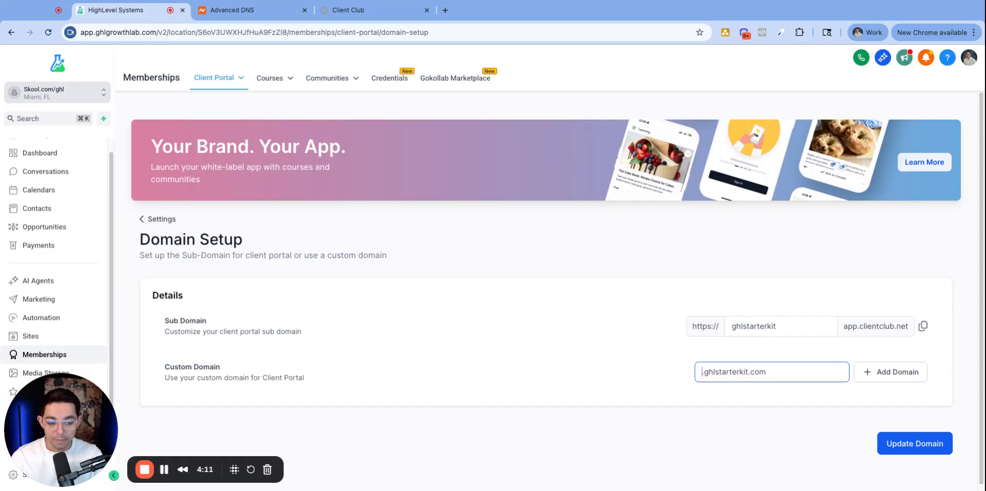
key(BackSpace)
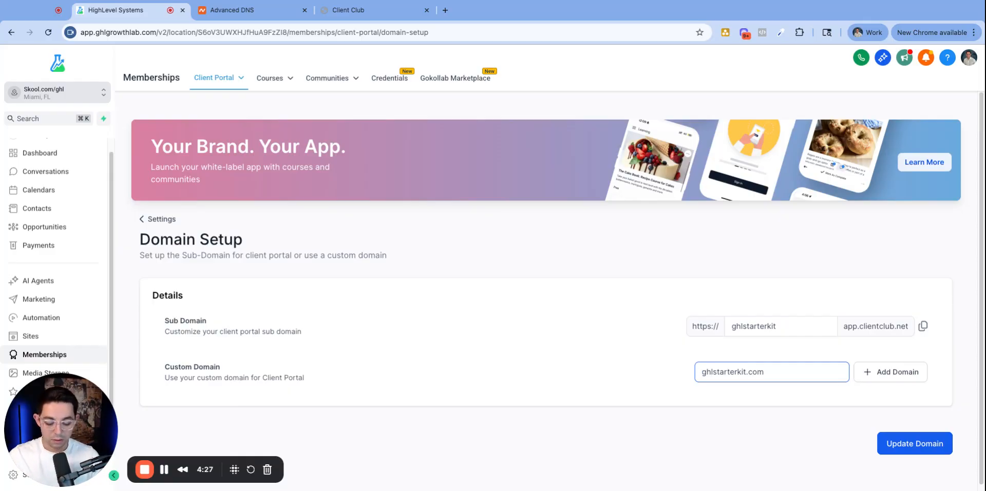
Step: Try portal as the prefix in front of ghlstarterkit.com in the custom domain
text(winsiw)
key(BackSpace)
key(BackSpace)
key(BackSpace)
key(BackSpace)
key(BackSpace)
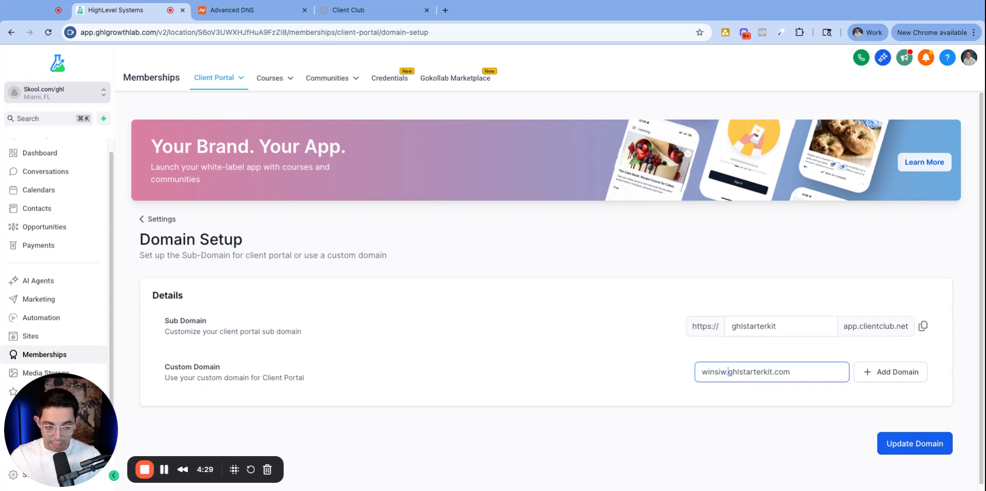
key(BackSpace)
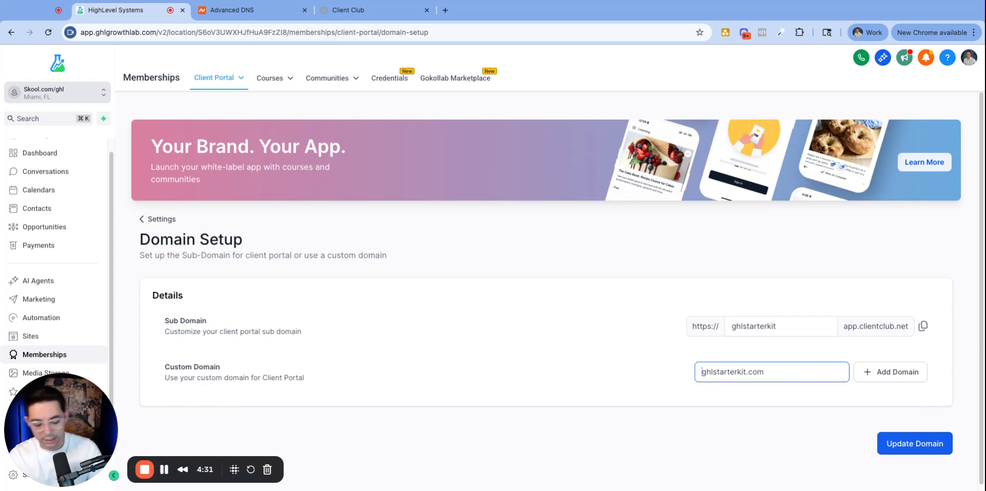
text(portal.)
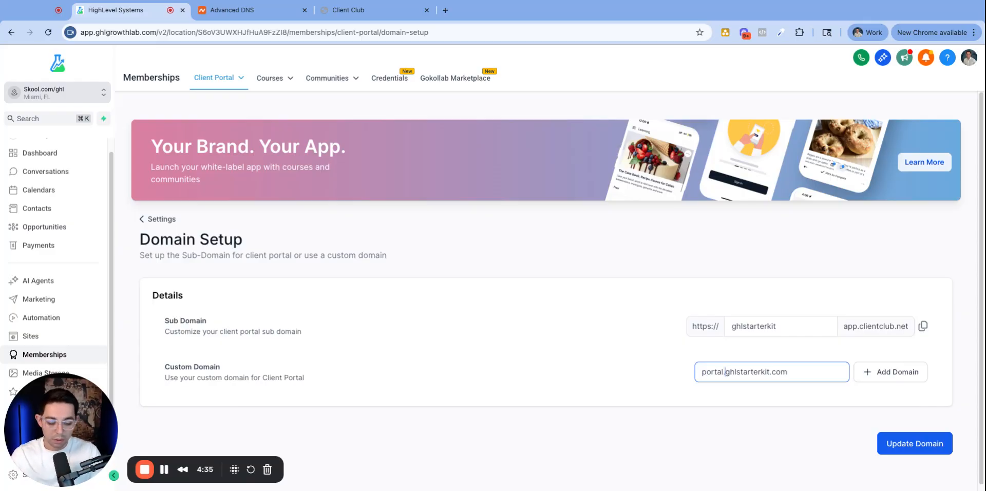
Step: Set the client portal's custom domain to members.ghlstarterkit.com
key(BackSpace)
key(BackSpace)
key(BackSpace)
key(BackSpace)
key(BackSpace)
key(BackSpace)
text(mem)
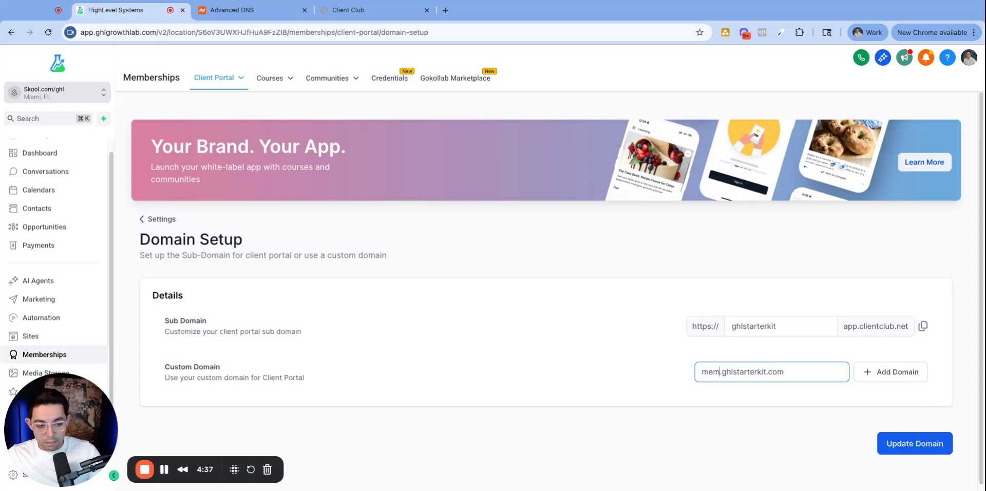
text(bers)
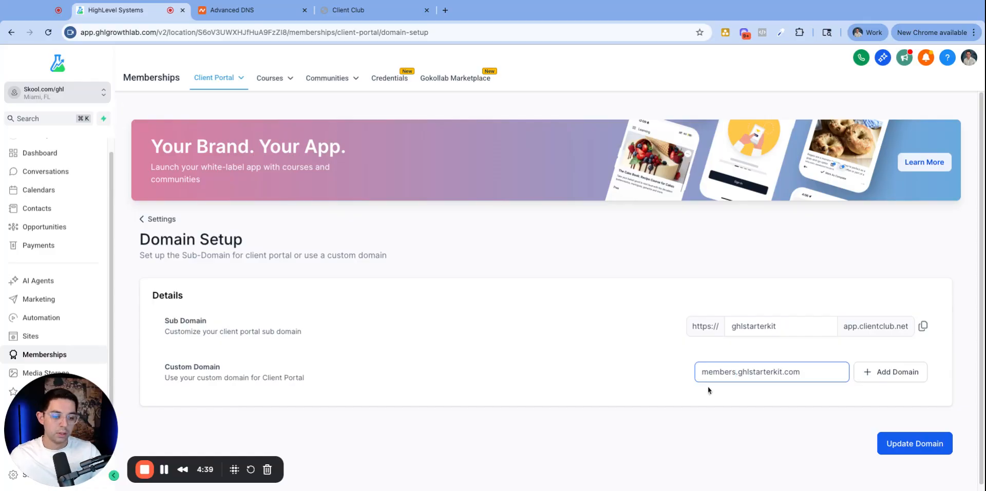
click(760, 393)
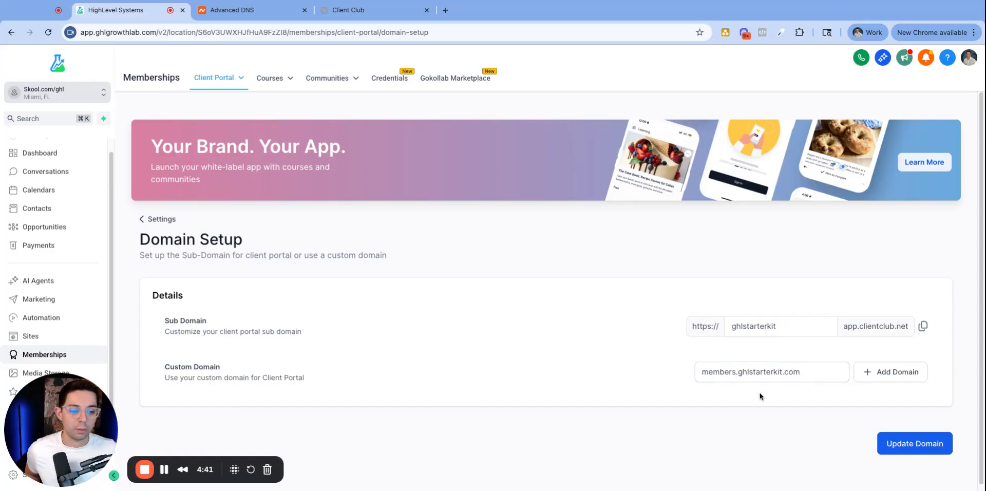
Step: Add members.ghlstarterkit.com as a custom domain and proceed to its manual DNS record details
click(729, 378)
key(super+a)
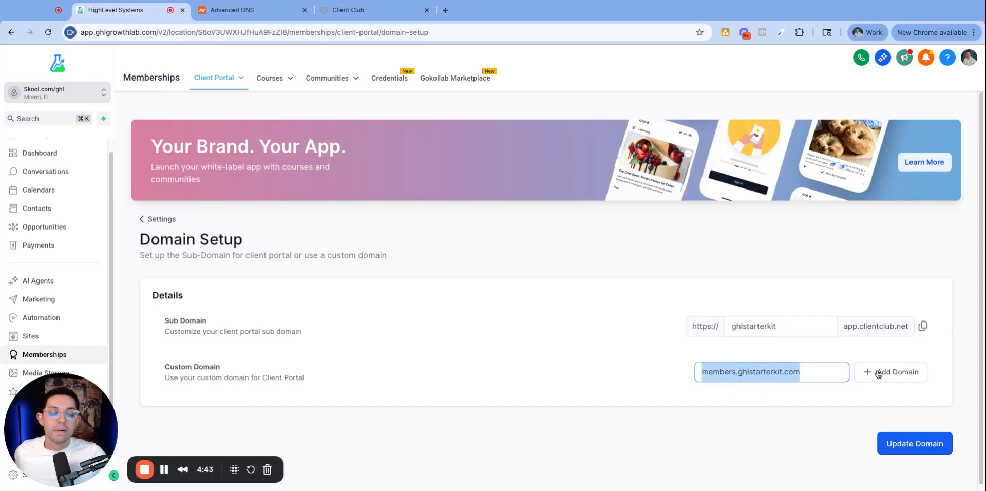
click(899, 376)
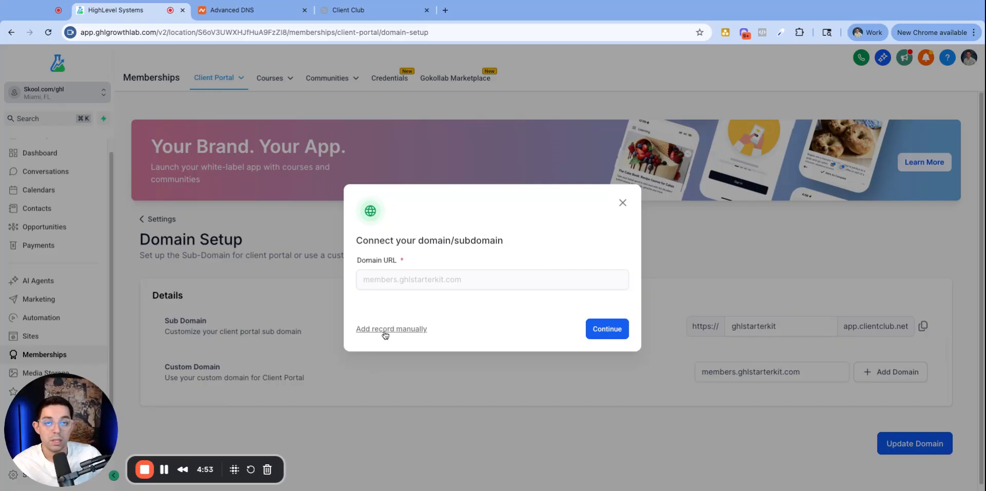
click(610, 331)
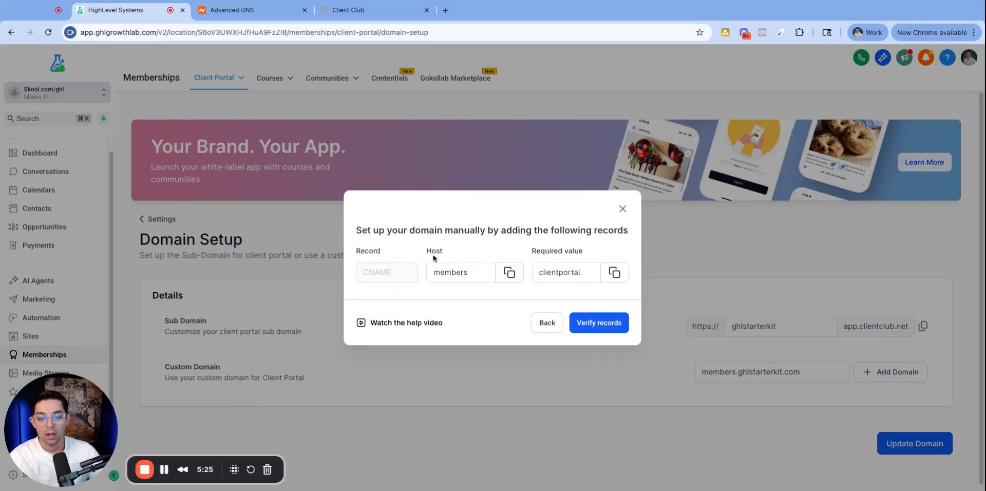
Step: Review the required CNAME record's host and value, and copy the host members
drag(432, 254, 445, 254)
double_click(470, 276)
click(509, 272)
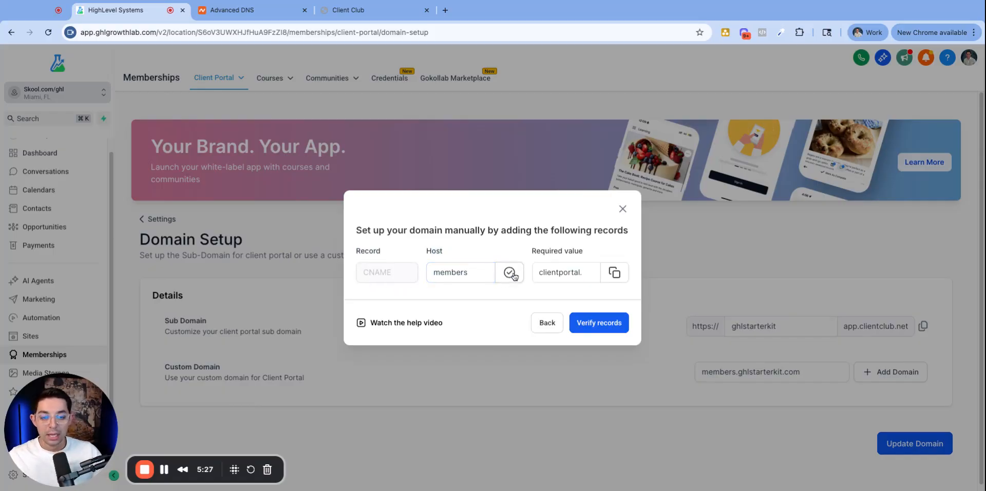
click(586, 274)
double_click(561, 275)
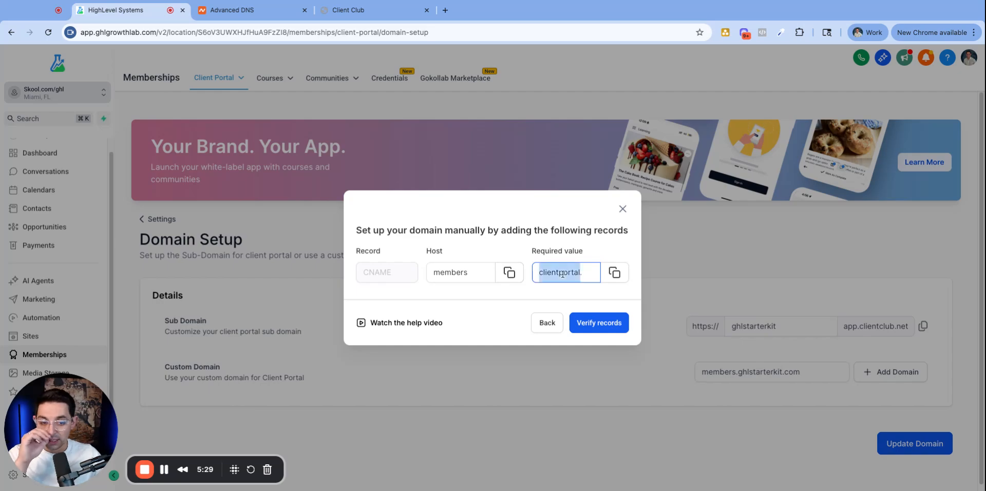
click(410, 244)
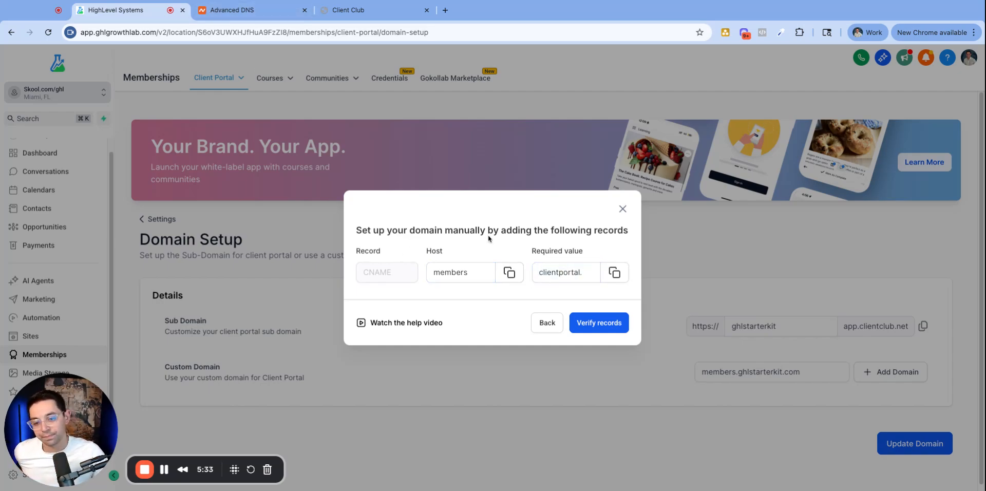
click(509, 273)
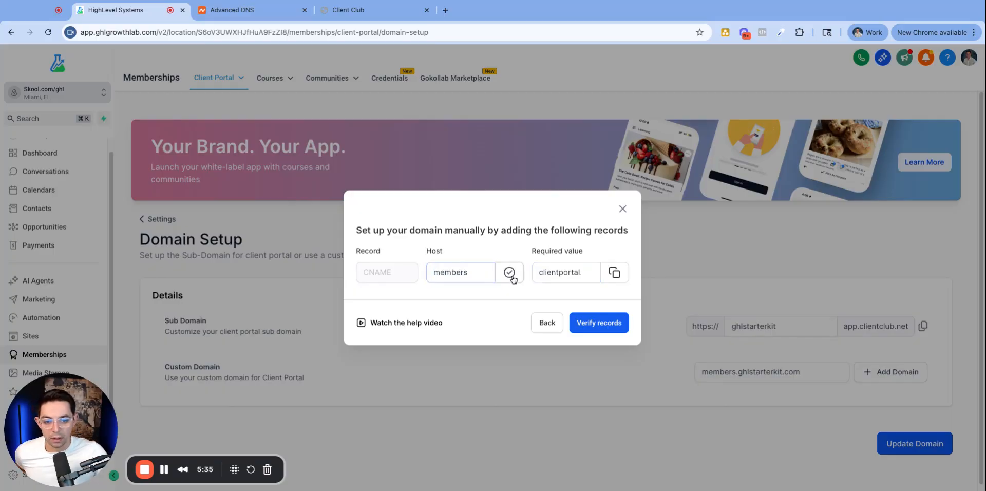
Step: Switch to Namecheap and start a new CNAME host record with members as its host
click(231, 10)
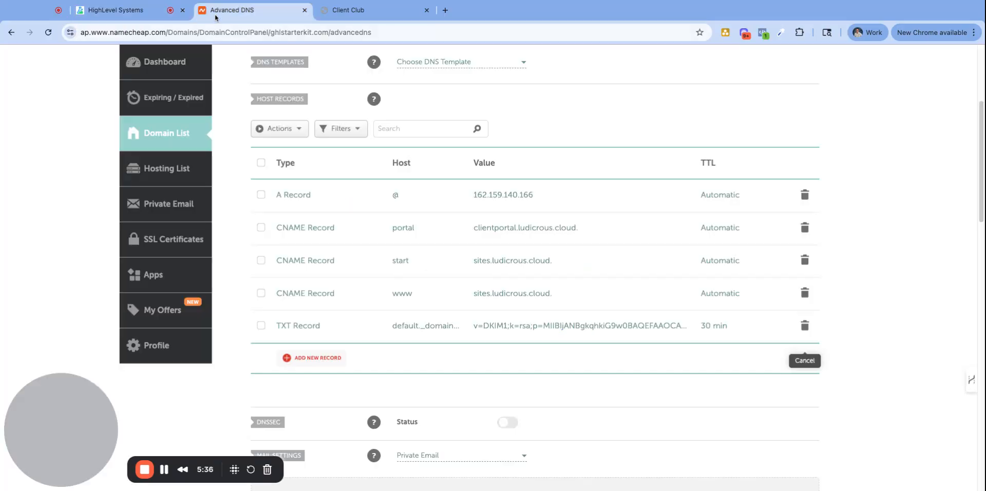
click(339, 358)
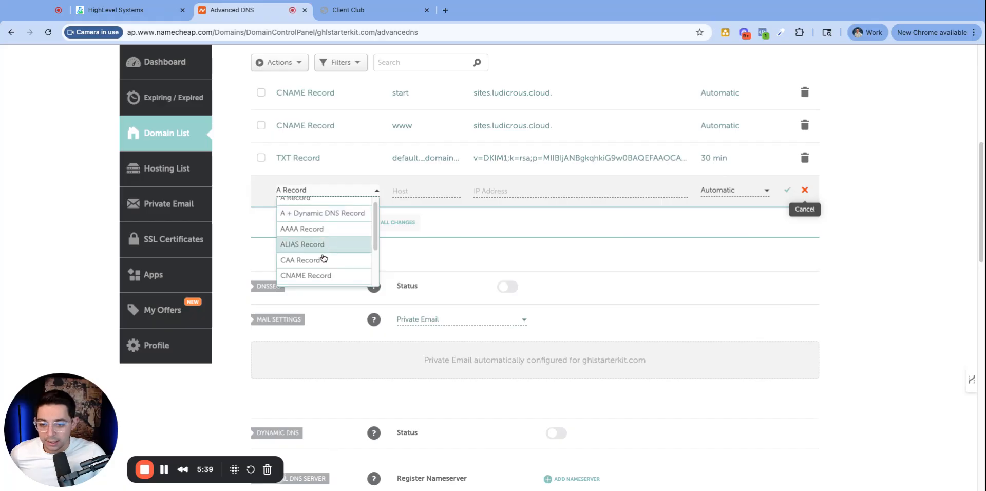
click(313, 277)
click(427, 190)
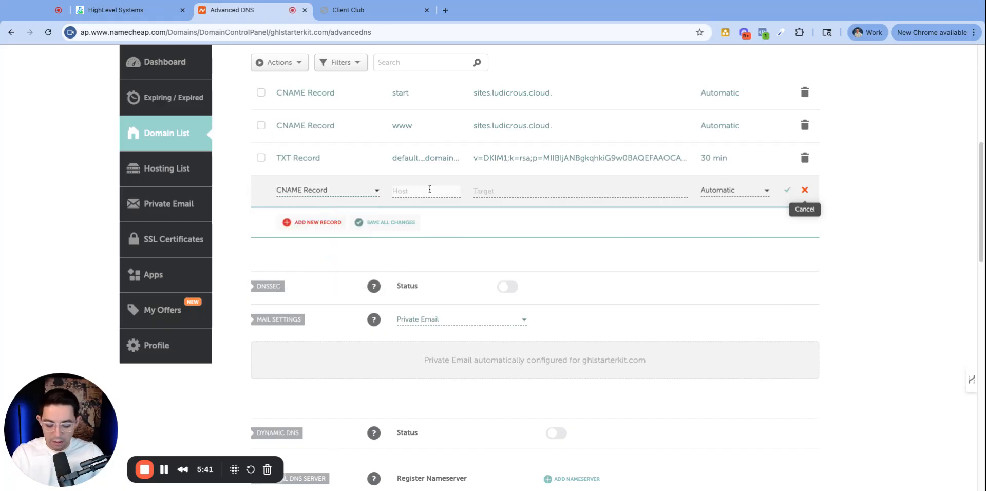
text(members)
double_click(428, 192)
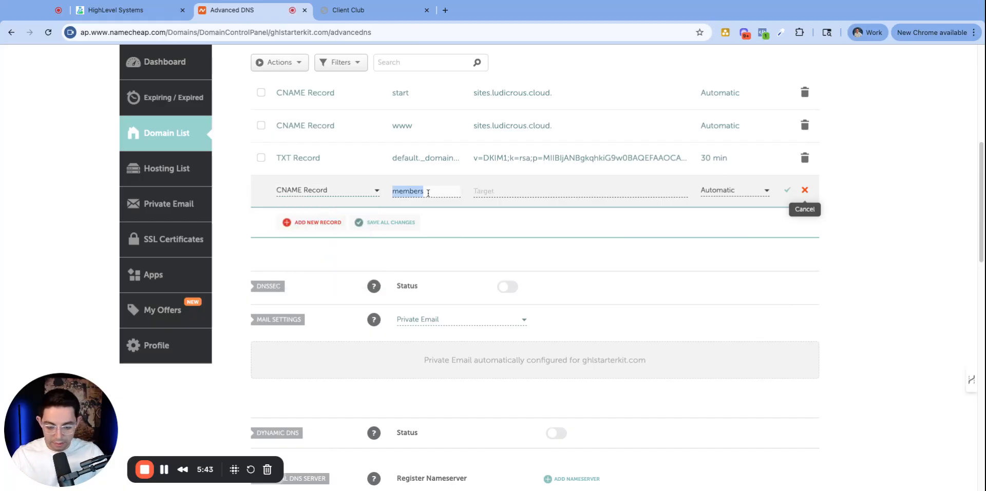
key(BackSpace)
text(members)
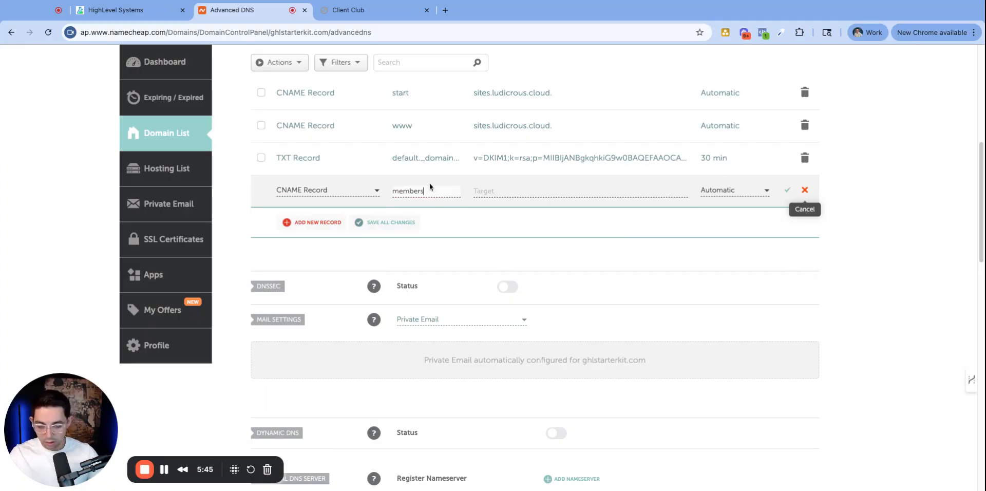
click(486, 192)
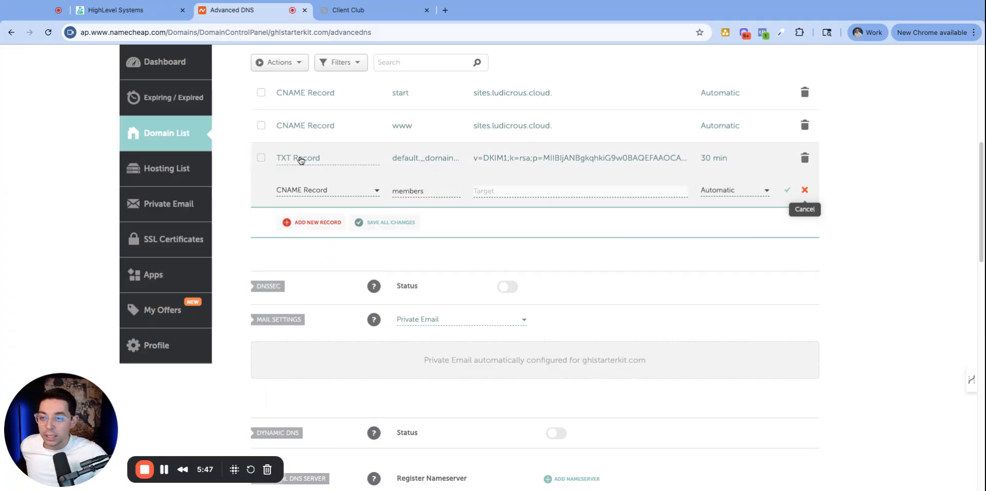
Step: Switch back to HighLevel and copy the CNAME record's full required value
click(108, 10)
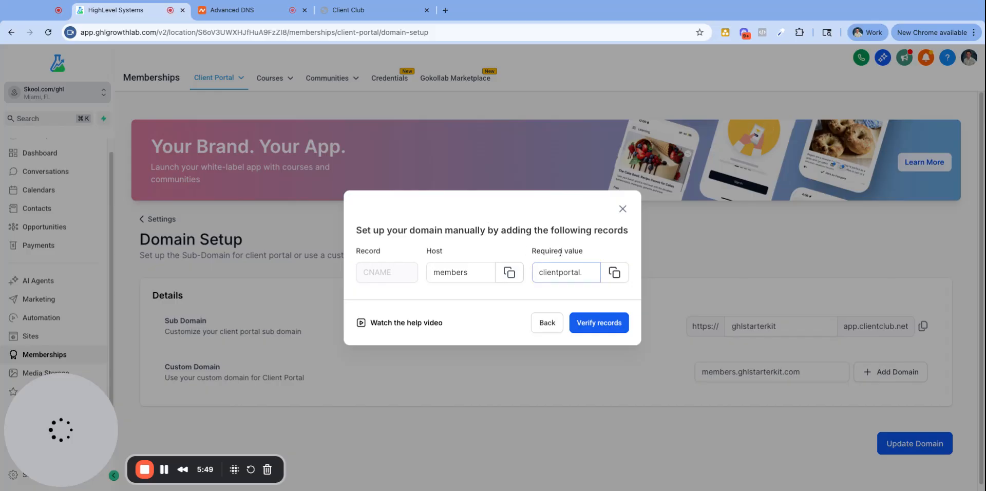
drag(536, 251, 569, 252)
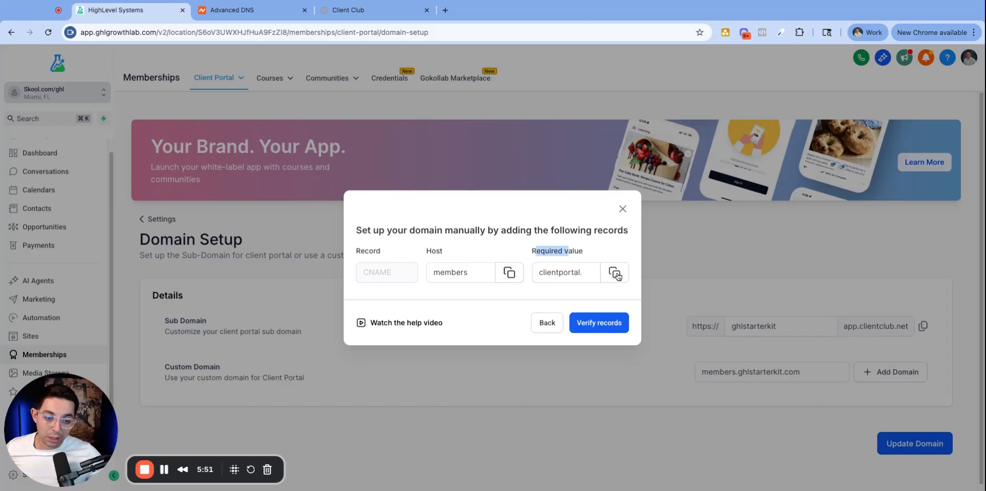
click(615, 275)
click(559, 277)
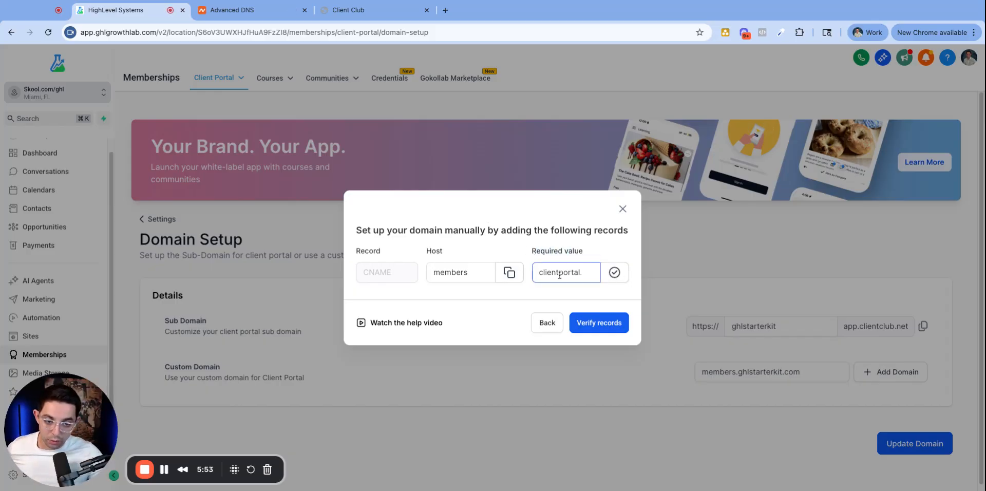
drag(583, 277, 518, 277)
click(566, 273)
triple_click(566, 273)
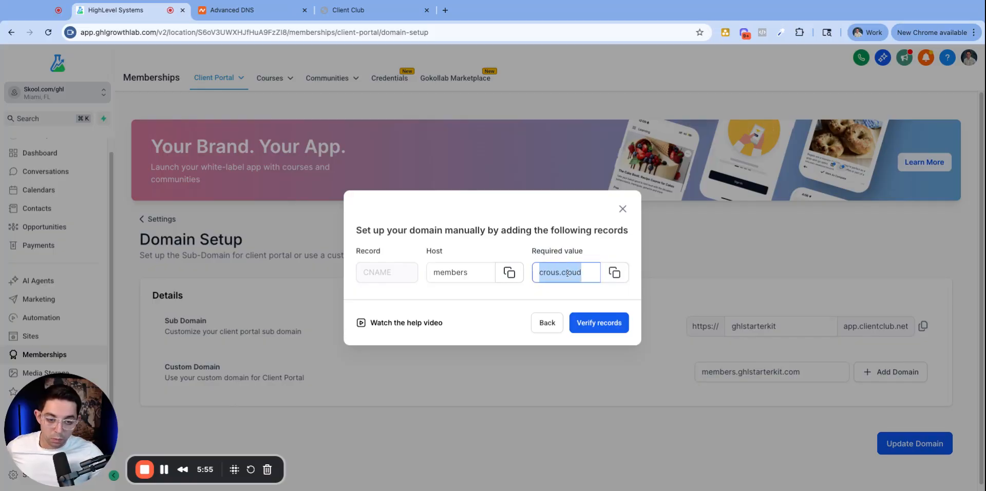
click(614, 274)
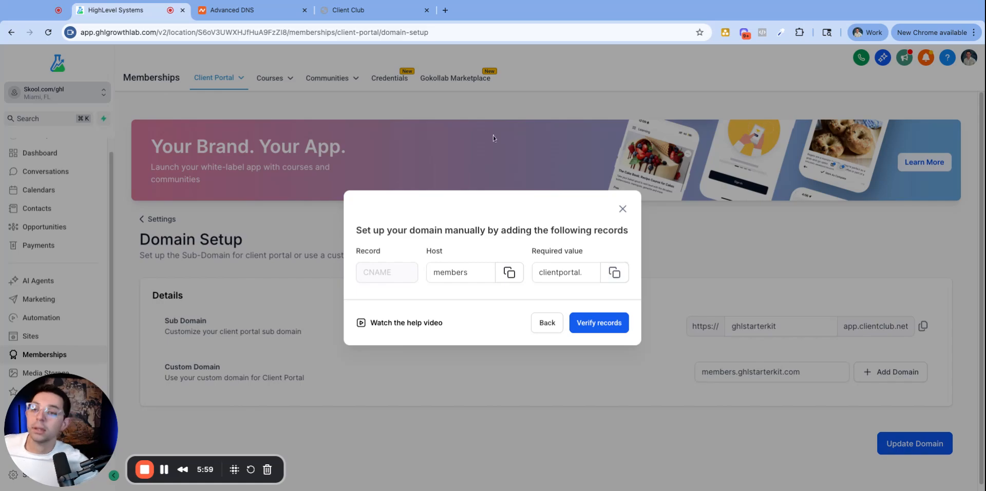
Step: Switch to Namecheap, set the members record's target to clientportal.ludicrous.cloud, and save the record
key(ctrl+Tab)
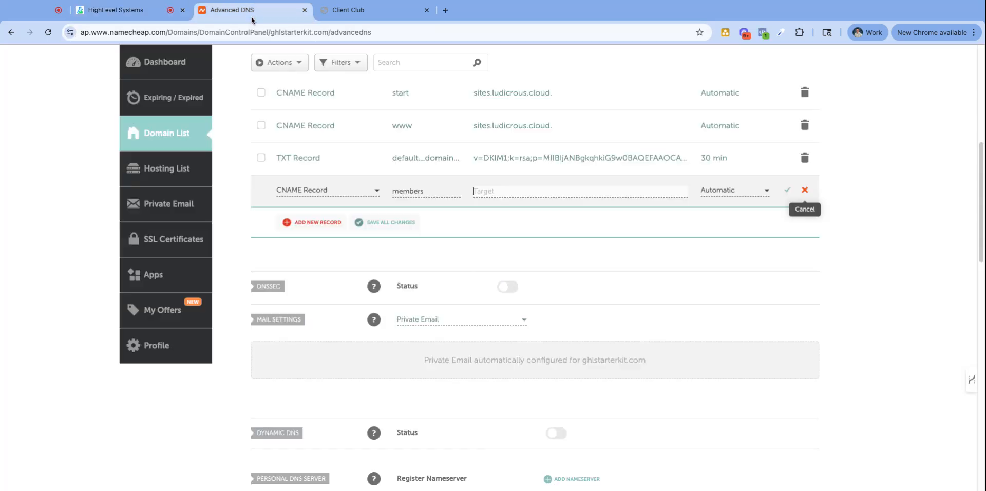
key(ctrl+v)
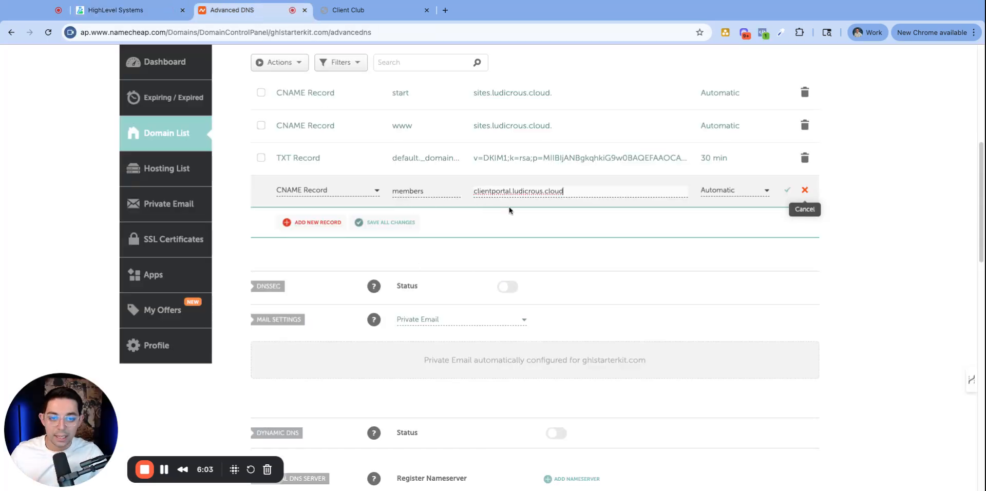
click(787, 192)
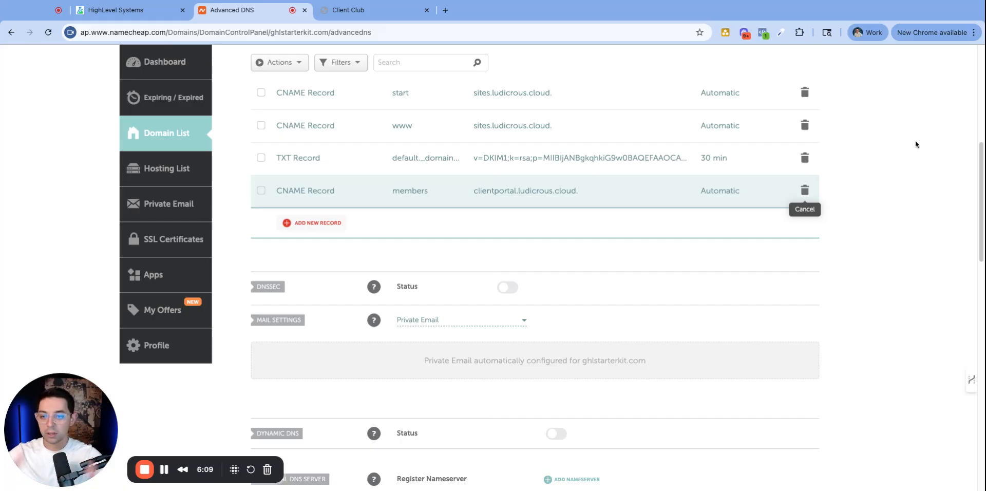
Step: Switch to HighLevel and verify the members CNAME record for the custom domain, retrying the verification once
click(118, 10)
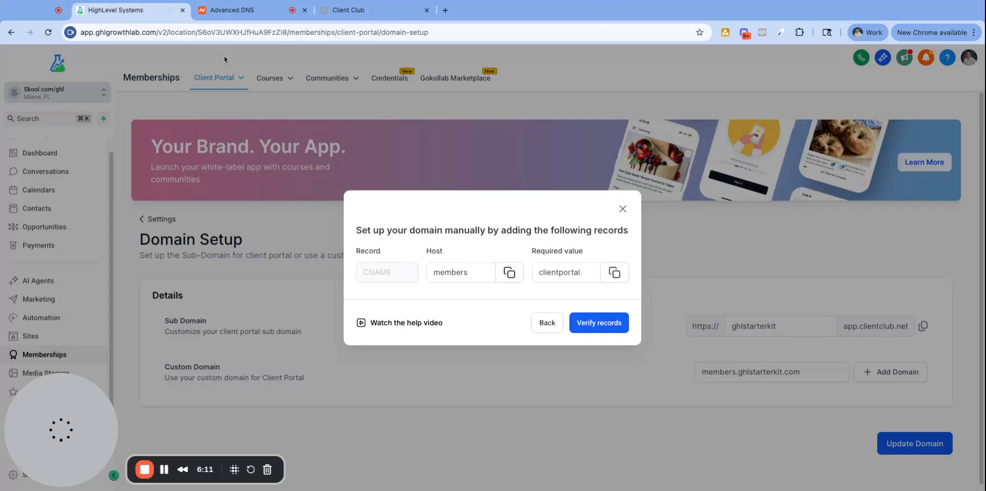
click(597, 324)
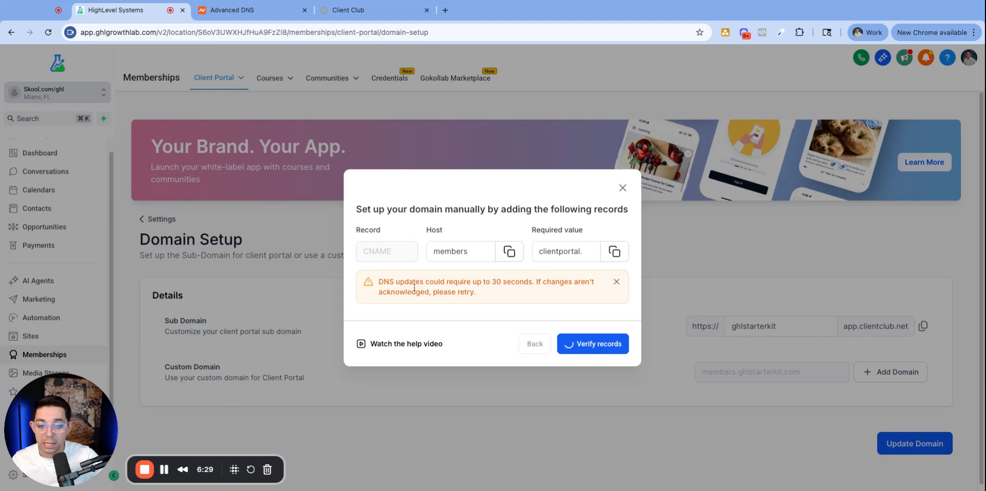
drag(511, 281, 524, 292)
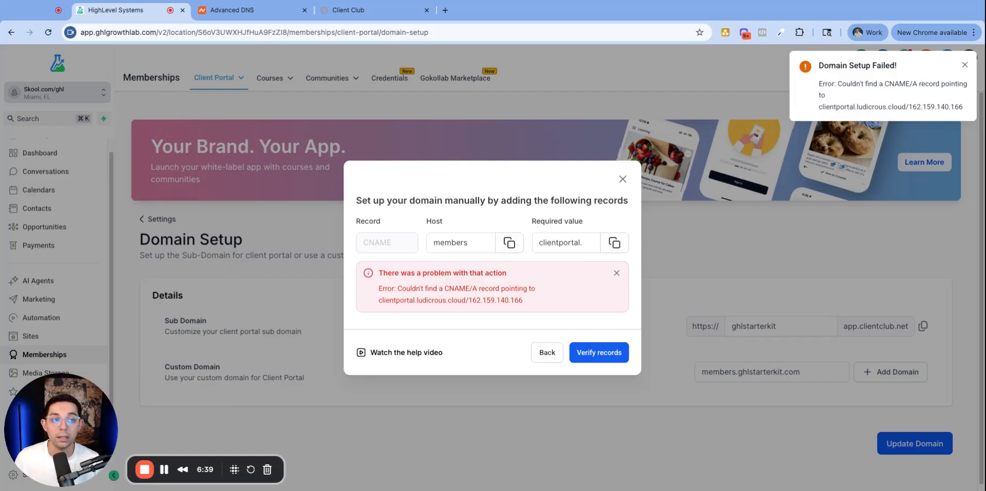
click(610, 354)
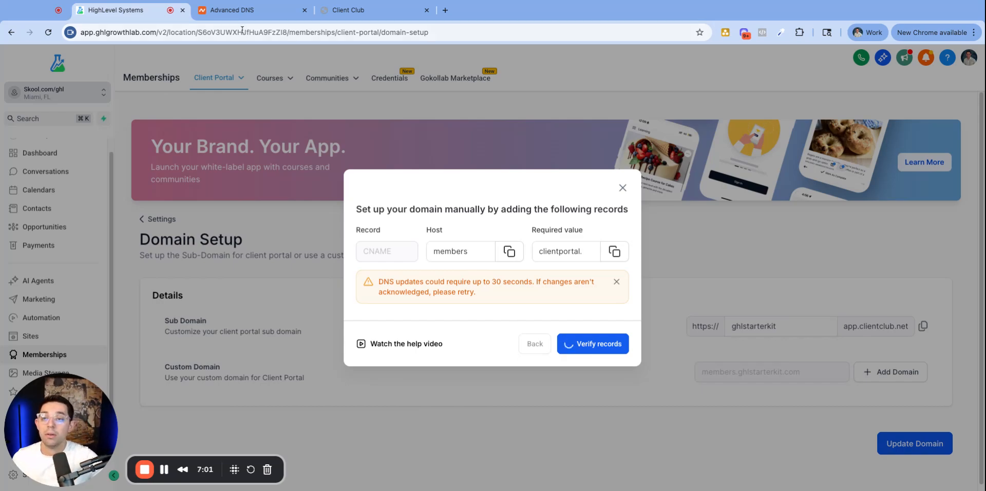
click(622, 180)
Step: Check the existing Client Club login address and the members record in Namecheap, and return to HighLevel's domain setup
click(349, 10)
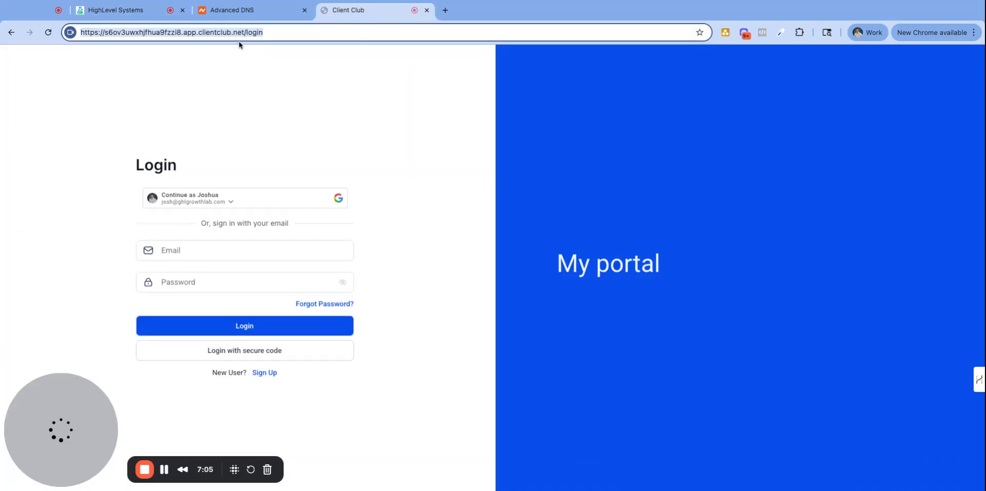
click(249, 31)
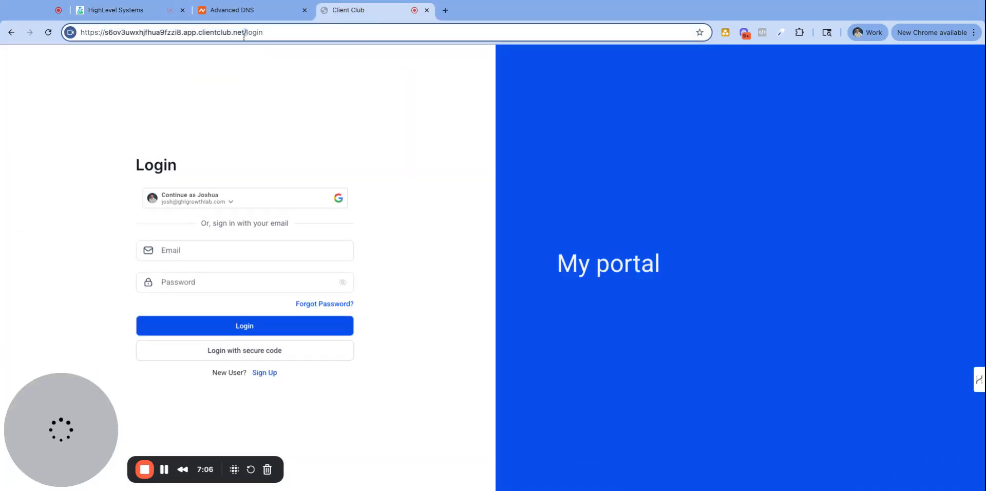
click(256, 11)
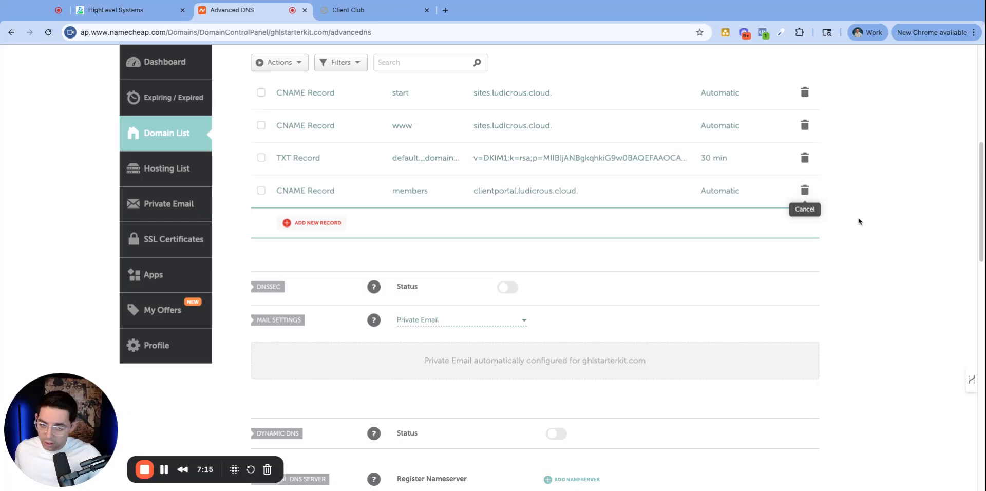
click(154, 9)
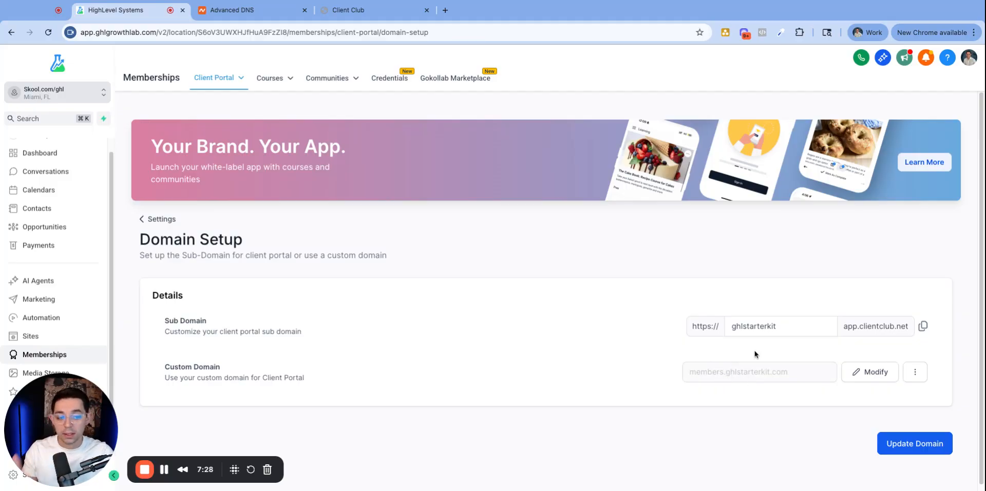
Step: Inspect the custom domain's modification dialog and its copy, preview and delete options without changing anything
click(863, 375)
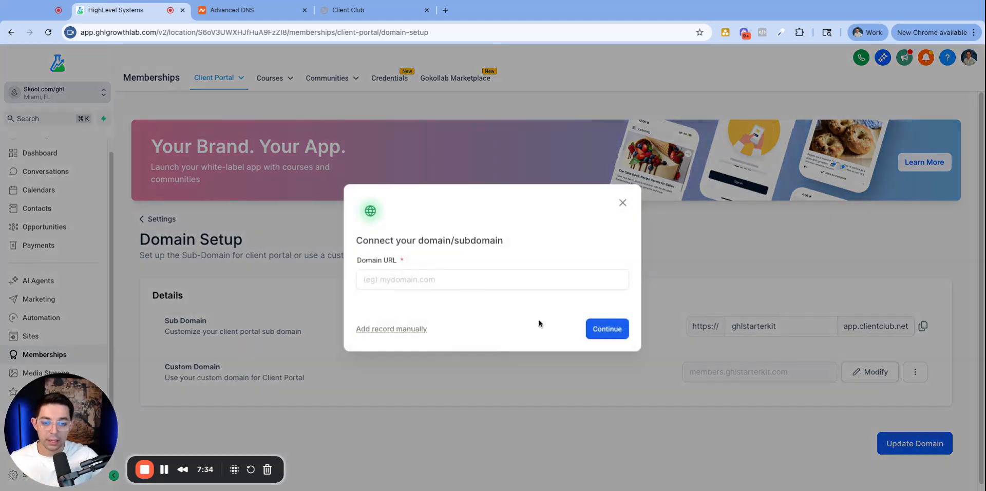
click(418, 279)
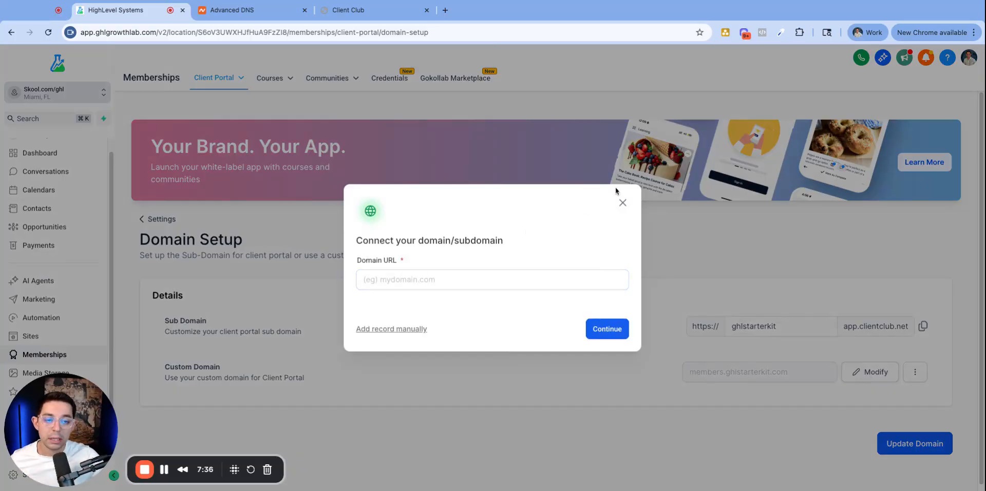
click(623, 203)
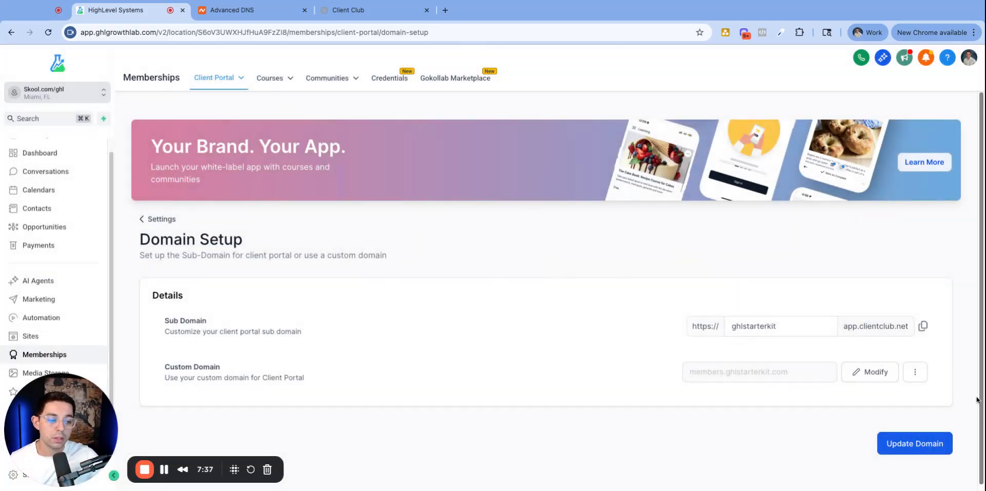
click(917, 379)
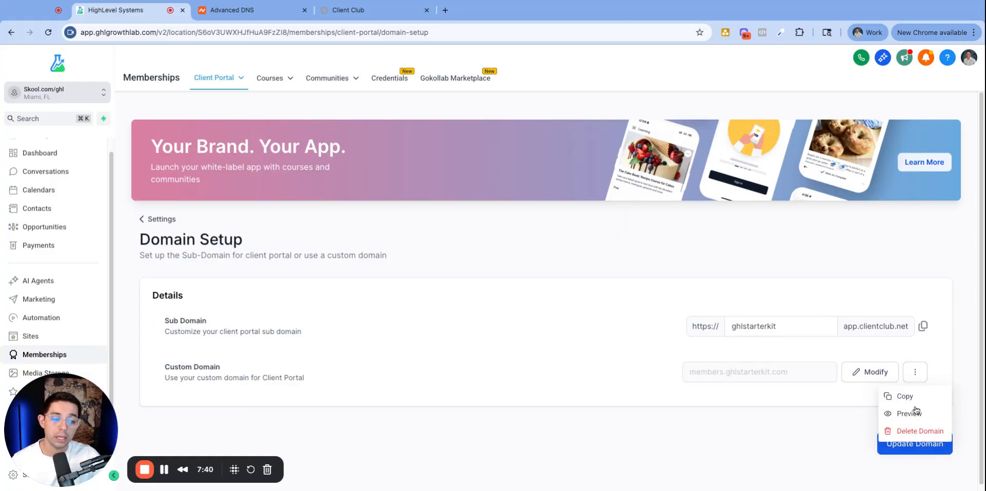
click(687, 261)
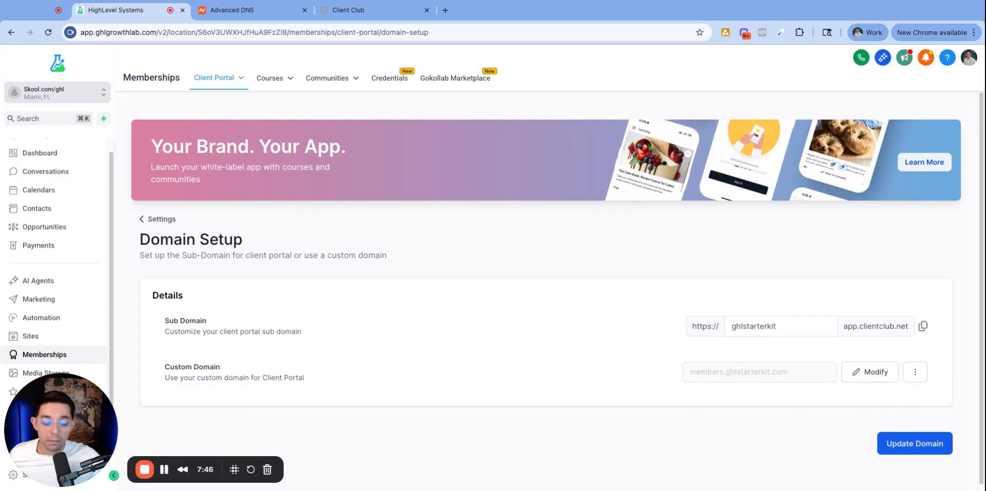
Step: Open the client portal dashboard and copy the Client Portal URL
click(333, 11)
click(143, 11)
click(241, 77)
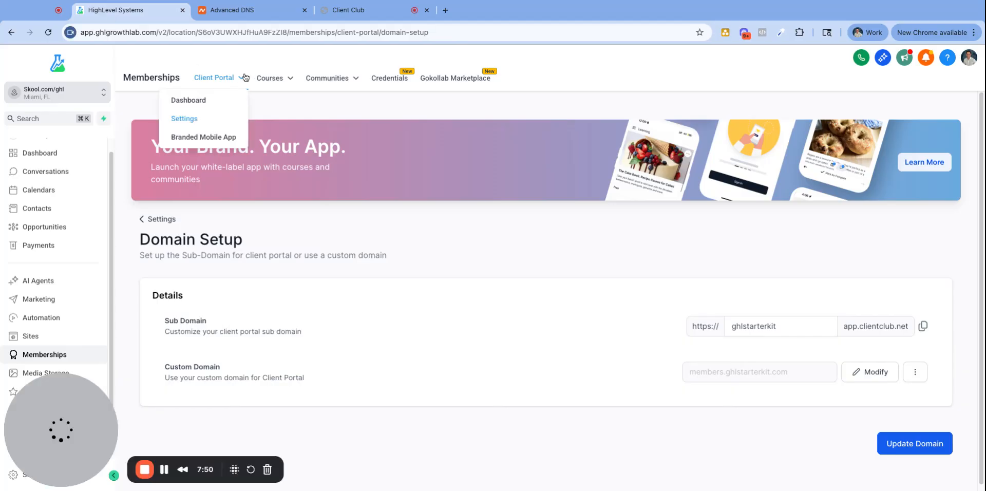
click(191, 100)
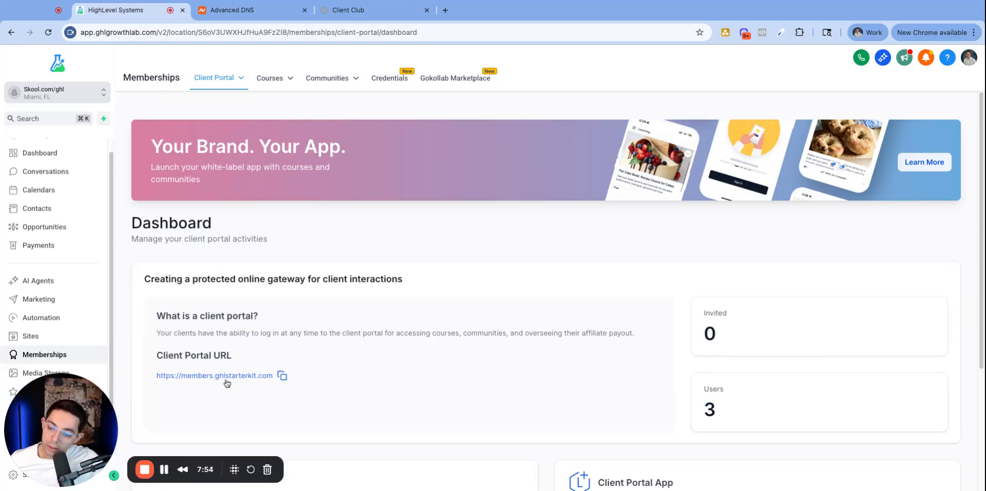
click(282, 376)
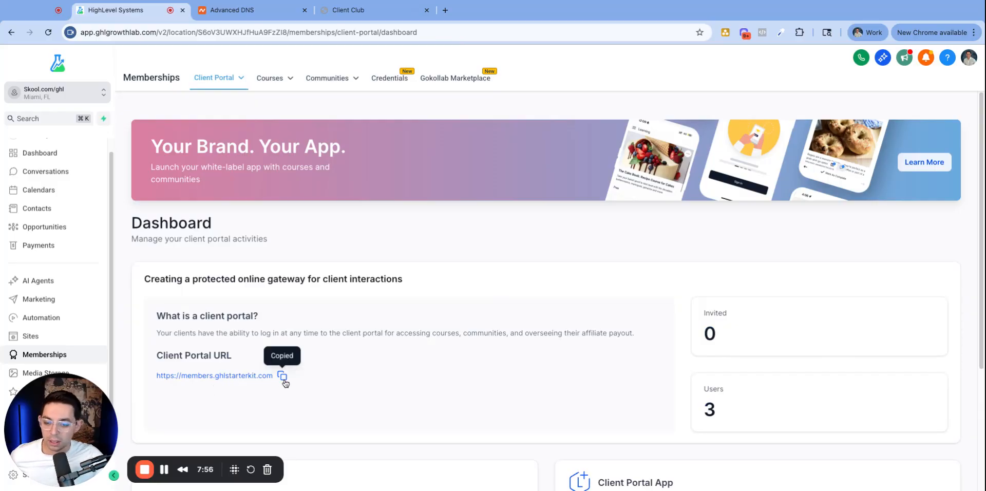
Step: Close the old portal login page, load members.ghlstarterkit.com in a new browser tab, and return to the HighLevel dashboard
click(427, 10)
click(324, 11)
key(ctrl+v)
key(Return)
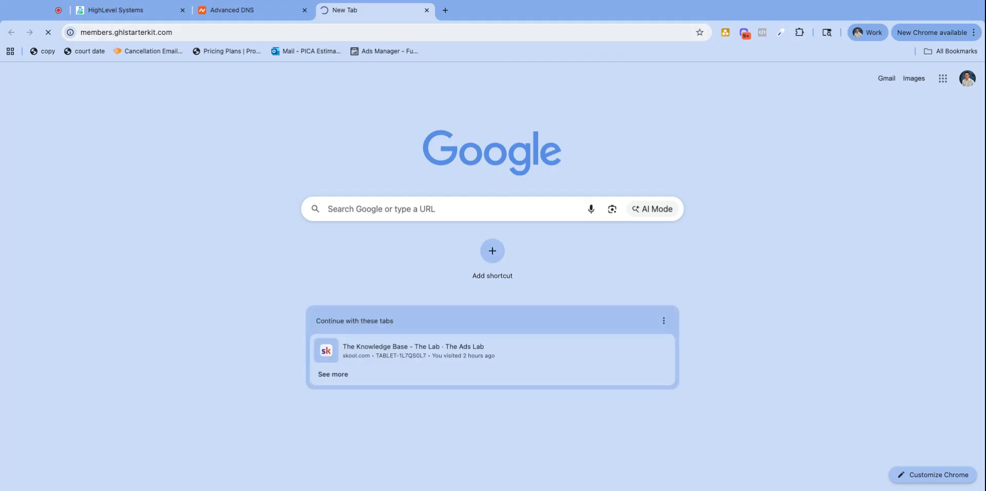
click(116, 11)
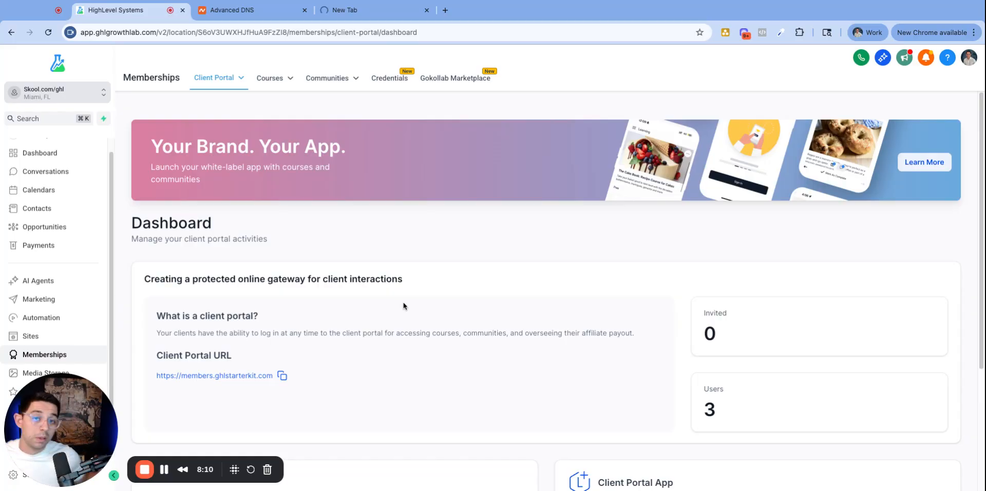
click(356, 13)
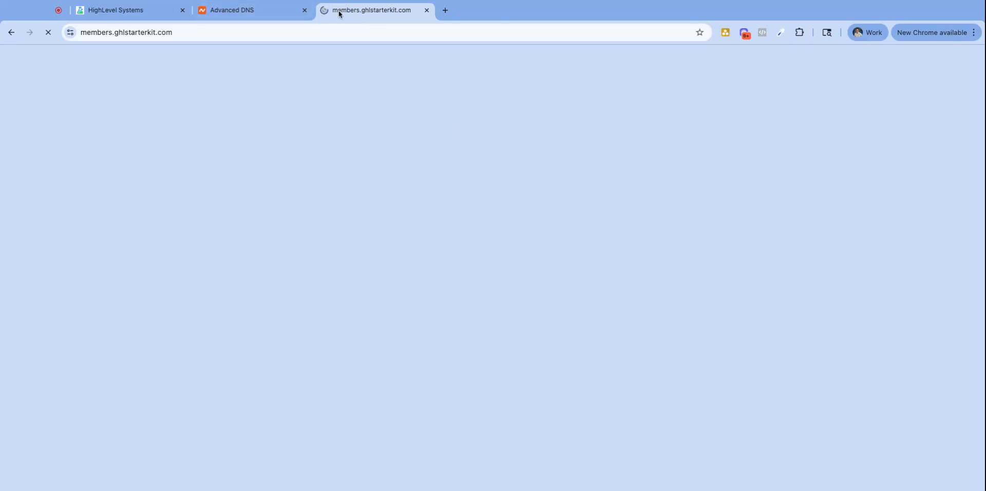
click(131, 16)
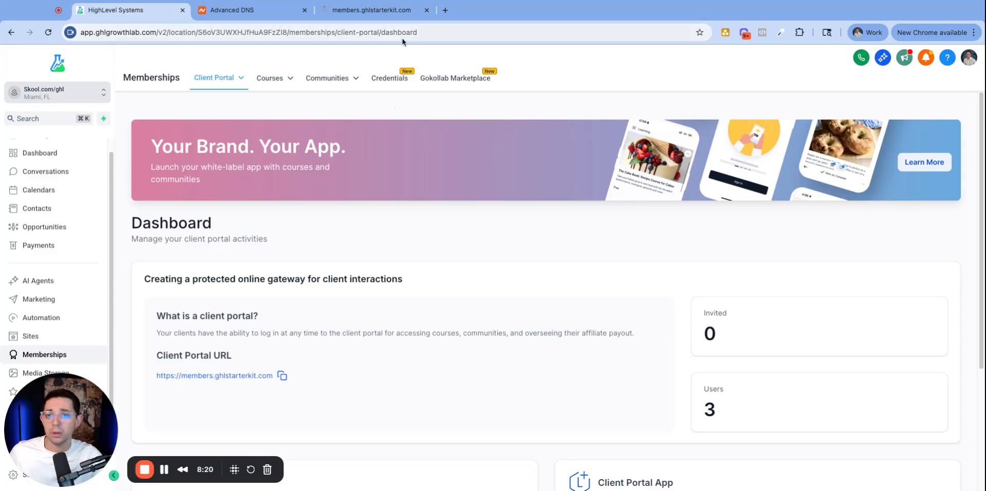